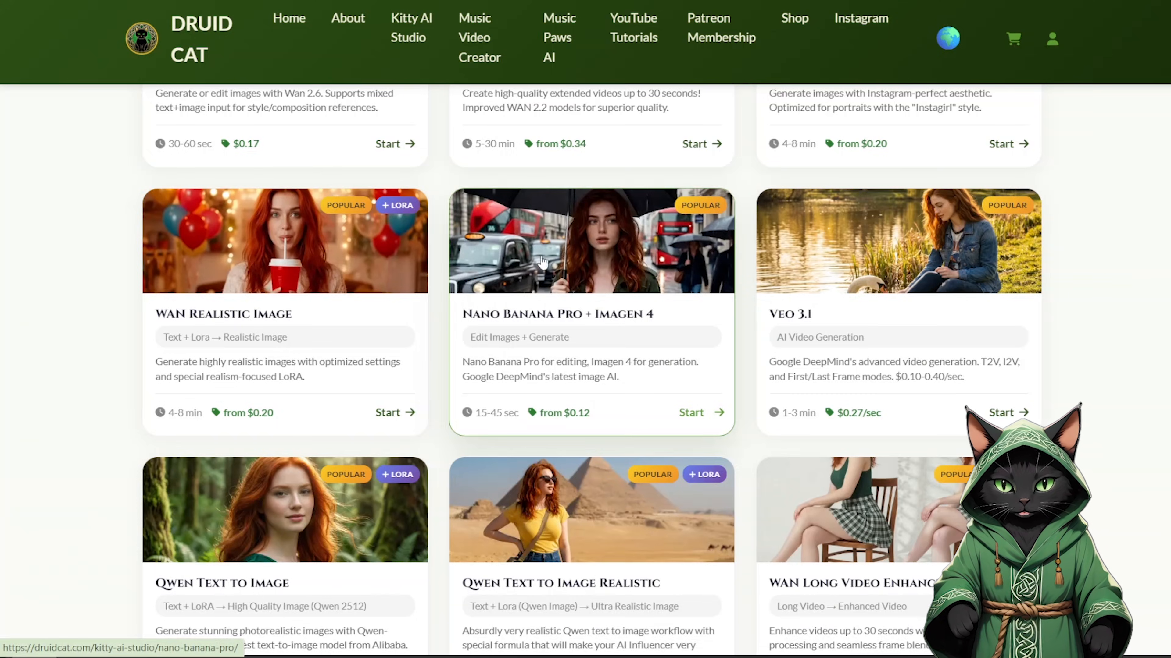
Step: Browse the studio's workflow catalogue and open the Z Image generation workflow
click(543, 264)
click(661, 498)
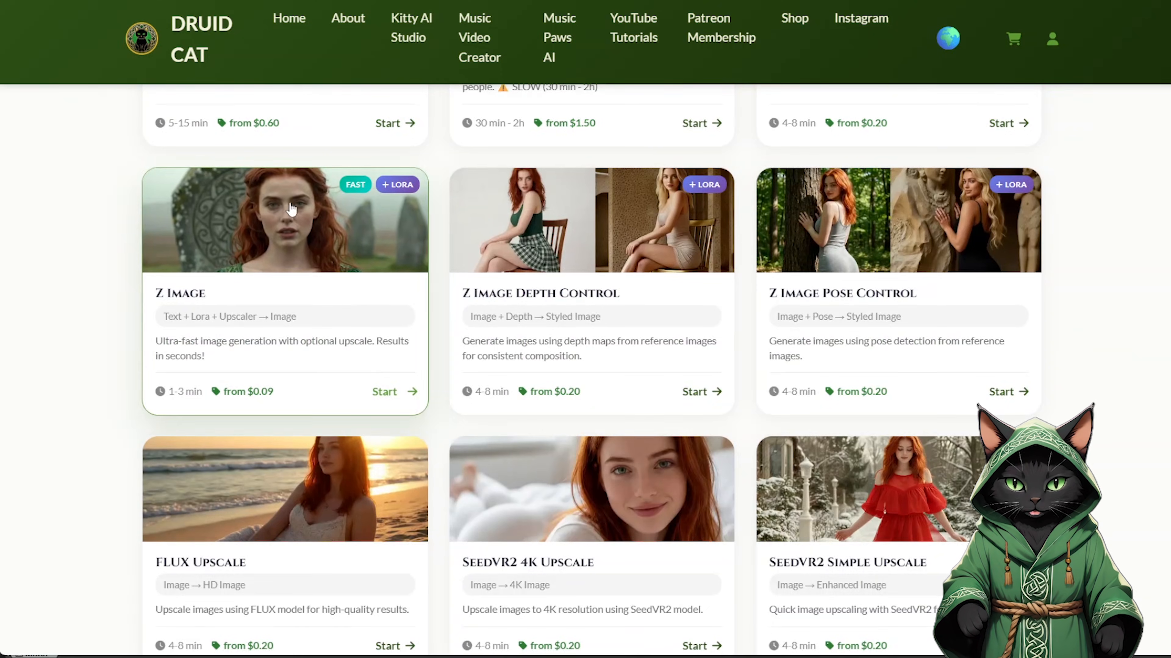
drag(1170, 406, 1162, 77)
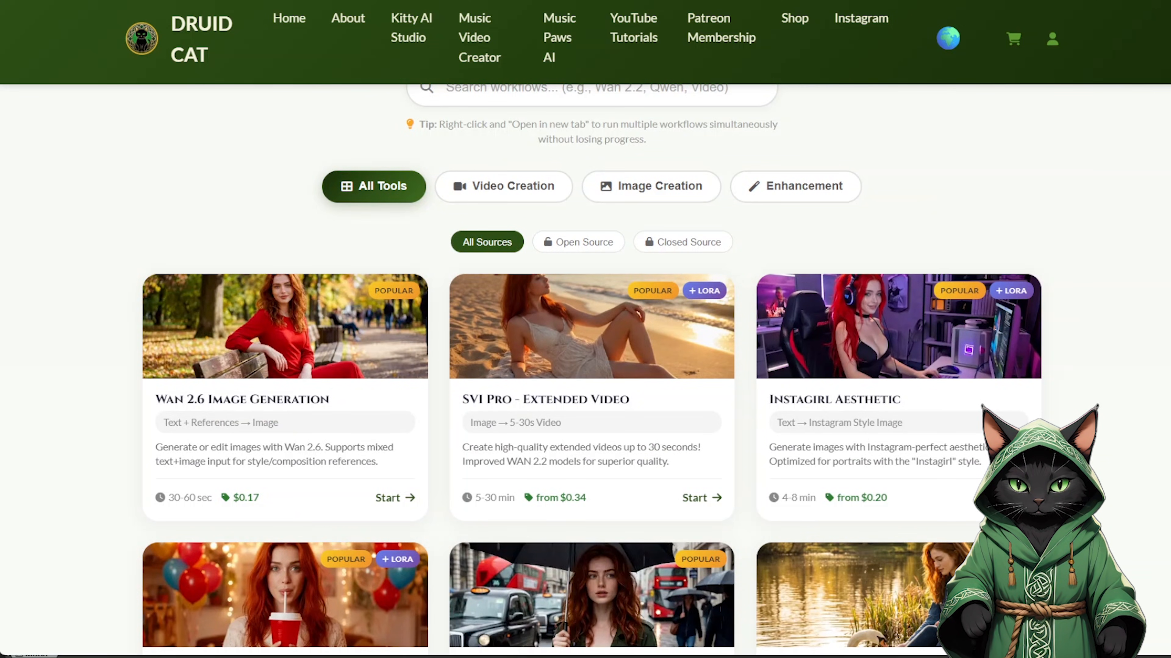
scroll(221, 382, down, 6)
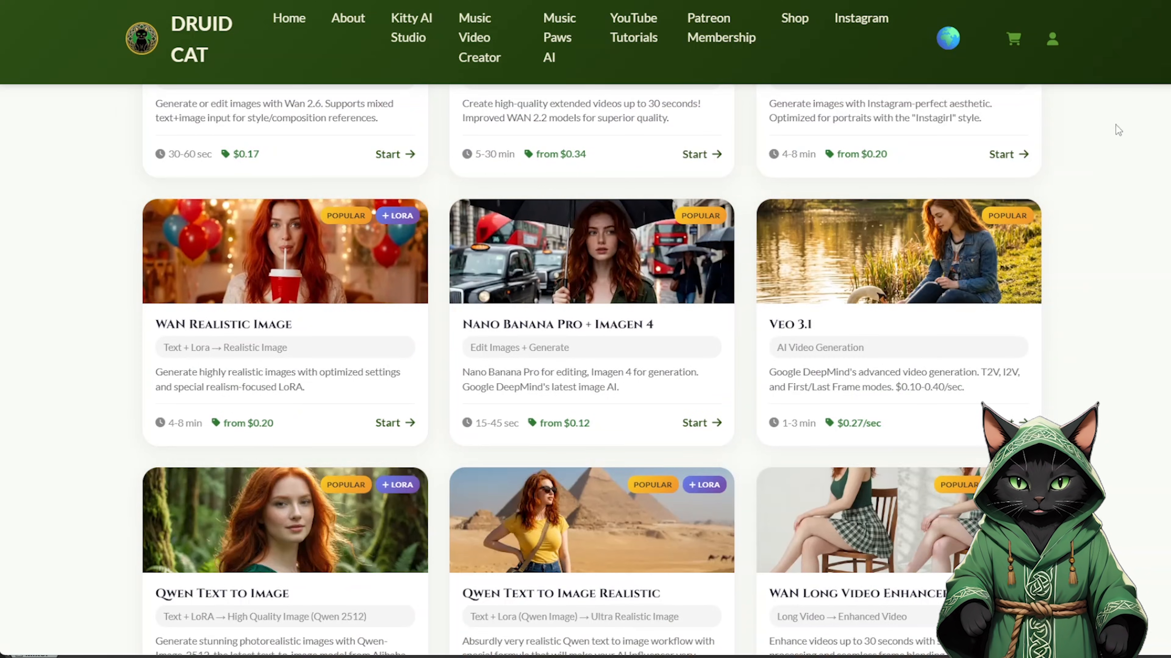
scroll(412, 291, down, 18)
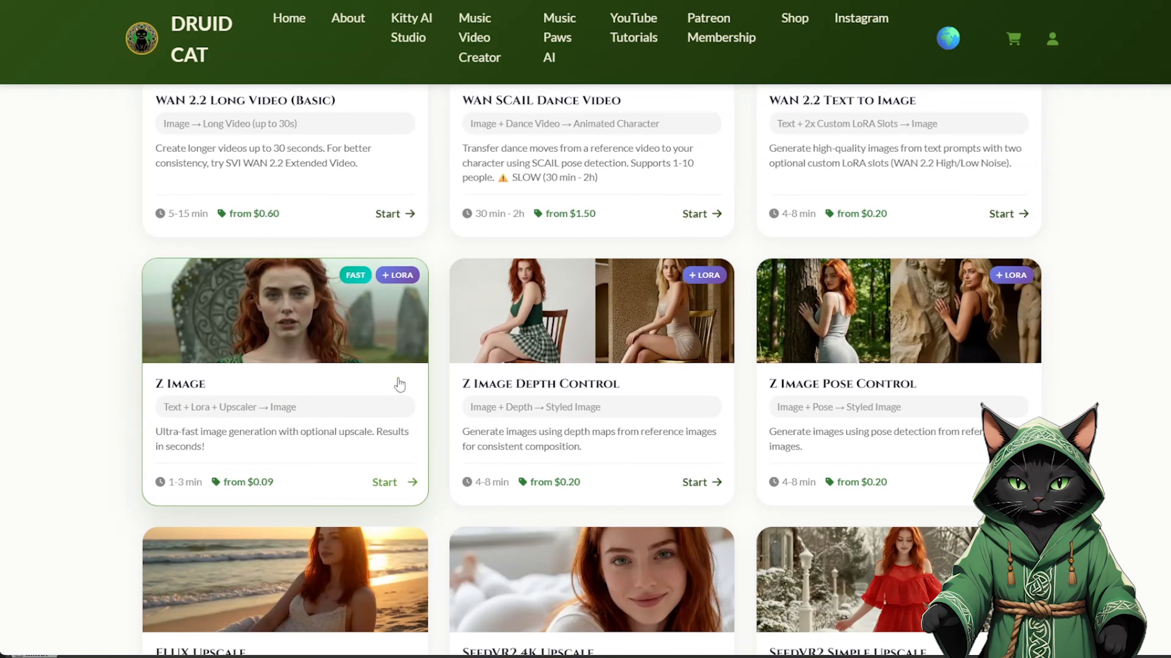
click(297, 344)
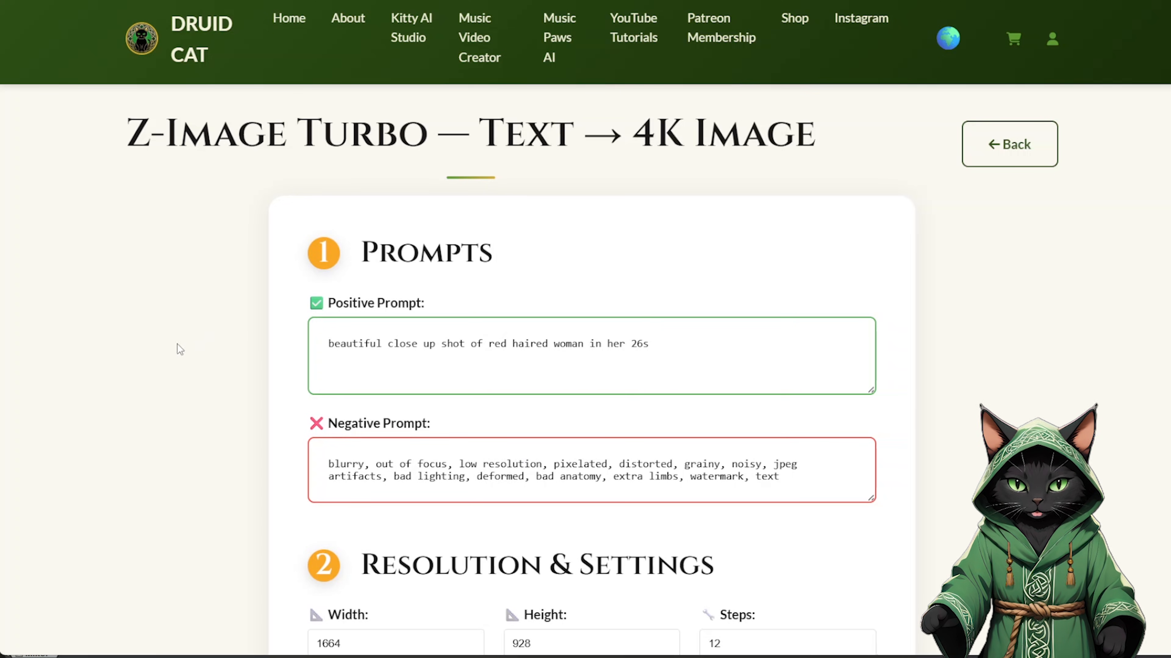
Step: Open the image height value for editing in the Z-Image Turbo resolution settings
scroll(185, 366, down, 5)
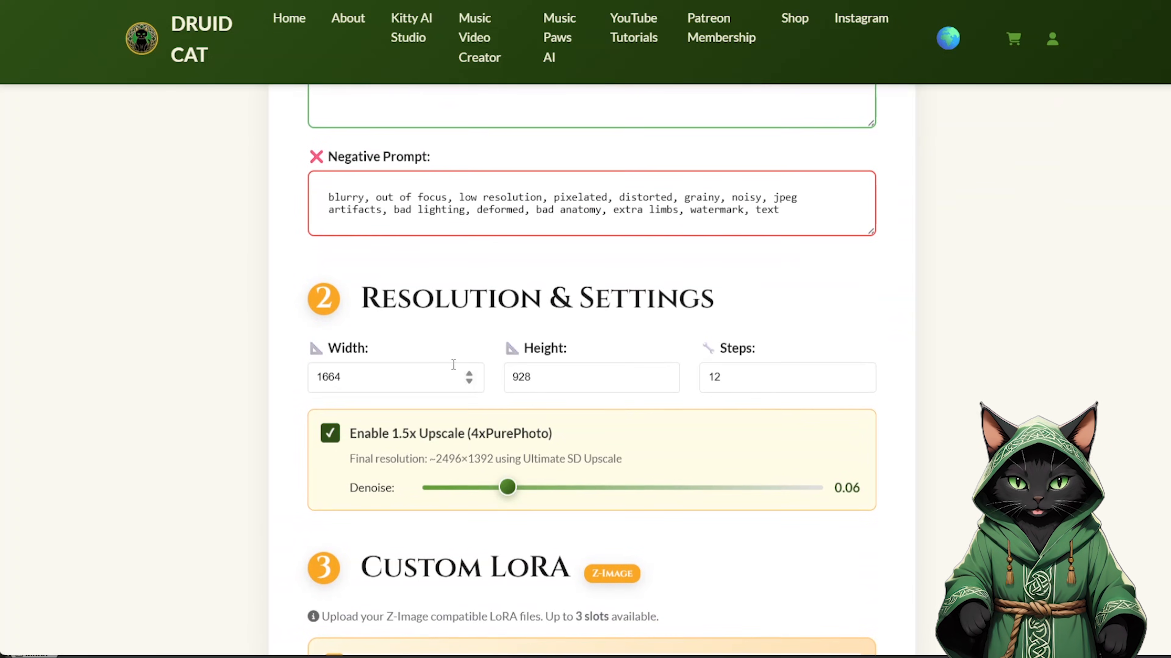
click(618, 376)
double_click(620, 373)
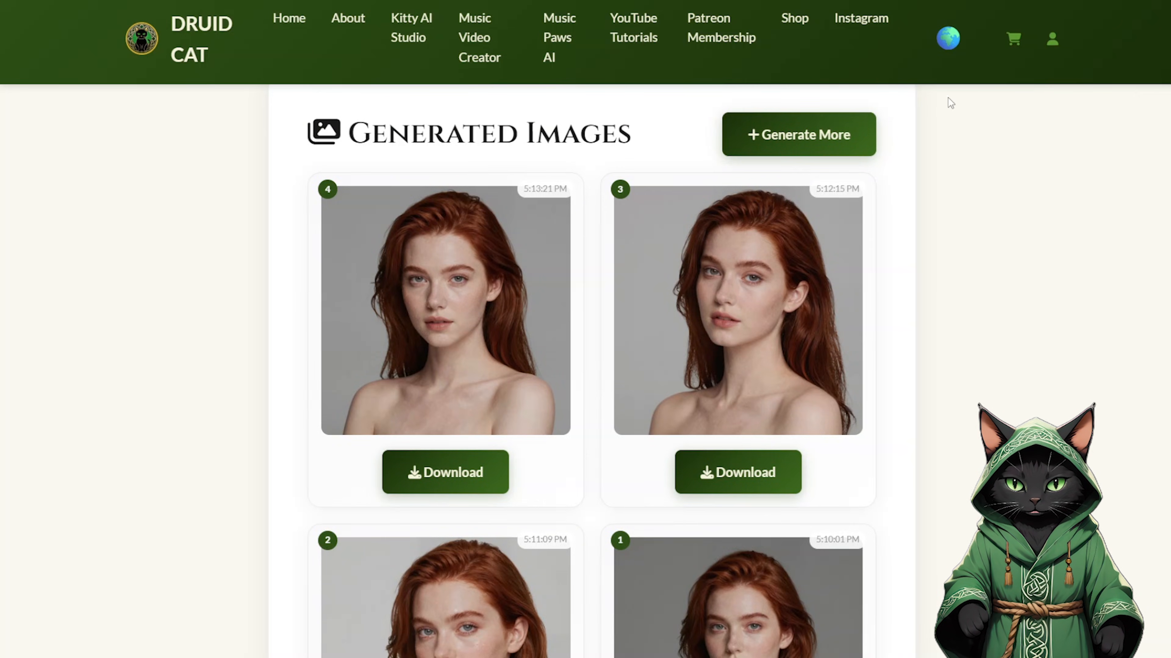
Step: Look through the generated portraits of the red-haired woman in the image results
scroll(642, 108, down, 1)
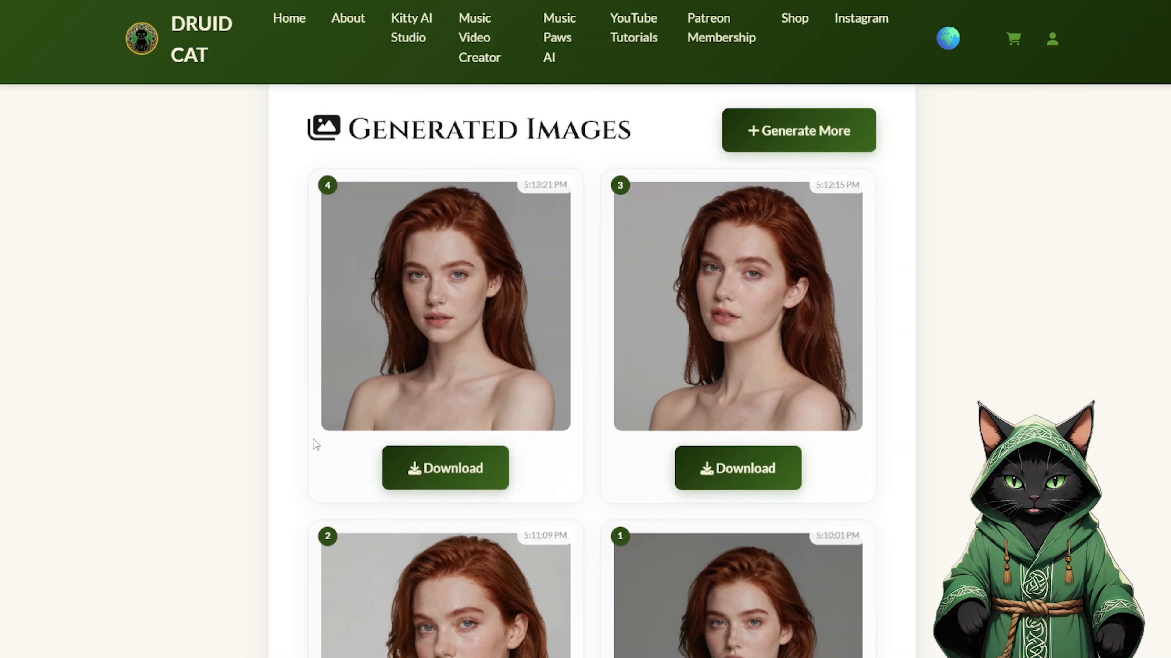
scroll(898, 488, up, 1)
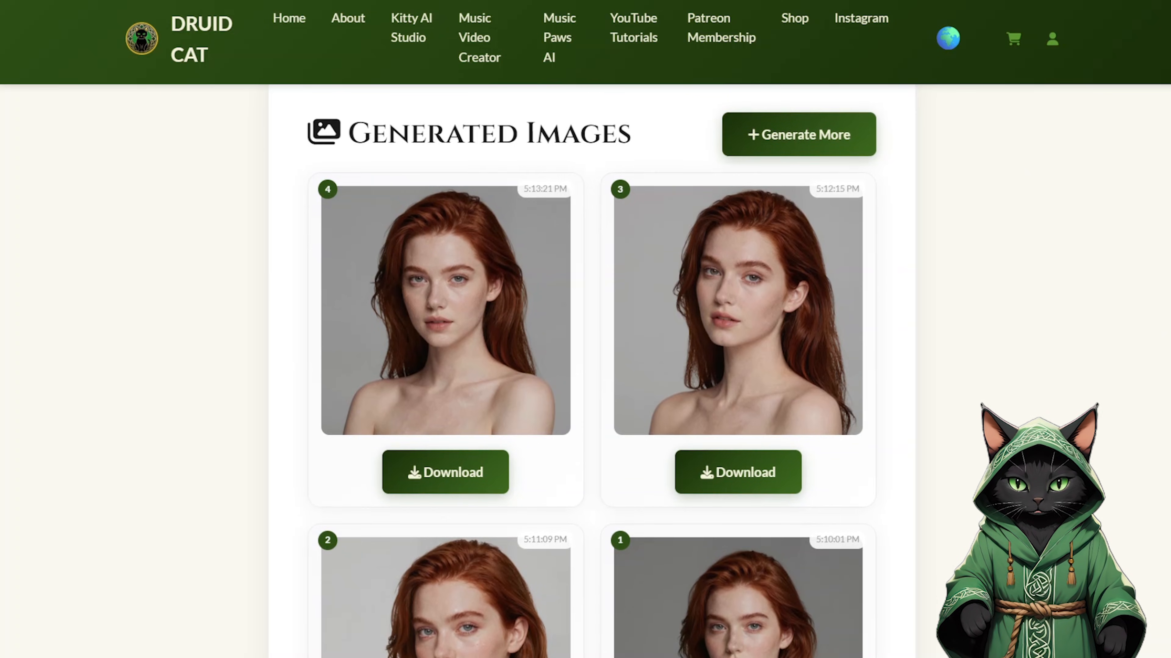
scroll(592, 369, down, 6)
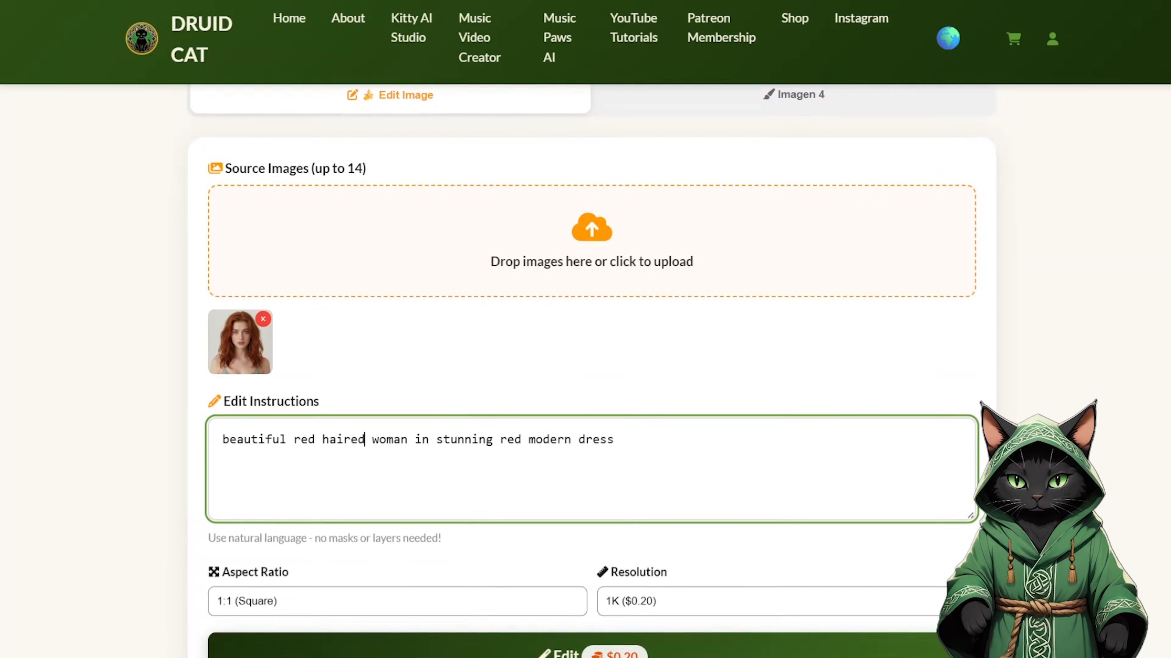
Step: Run the Nano Banana Pro edit for the stunning red modern dress prompt at 4K resolution with the 1:1 (Square) aspect ratio
scroll(1059, 340, down, 3)
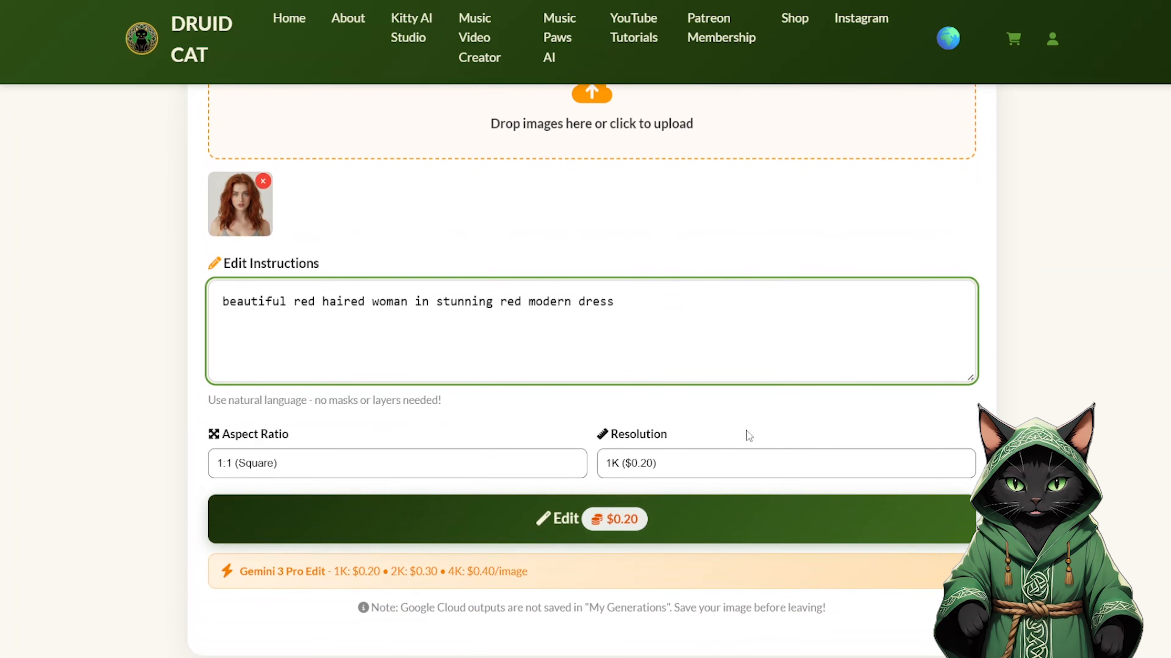
click(688, 467)
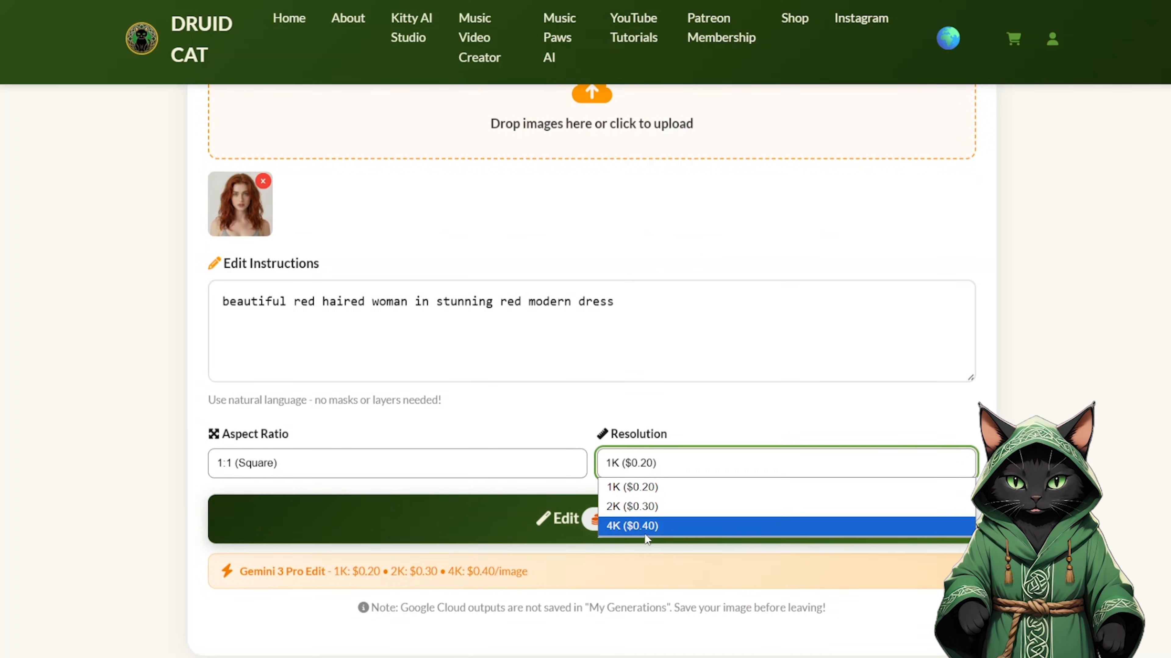
click(626, 528)
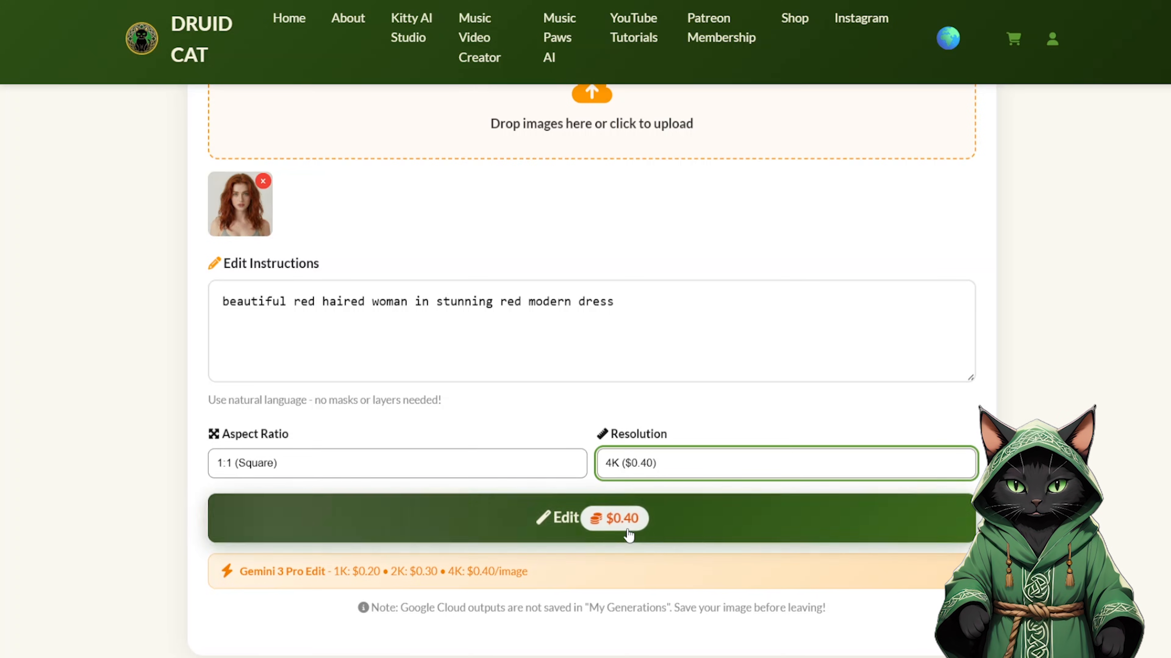
click(509, 471)
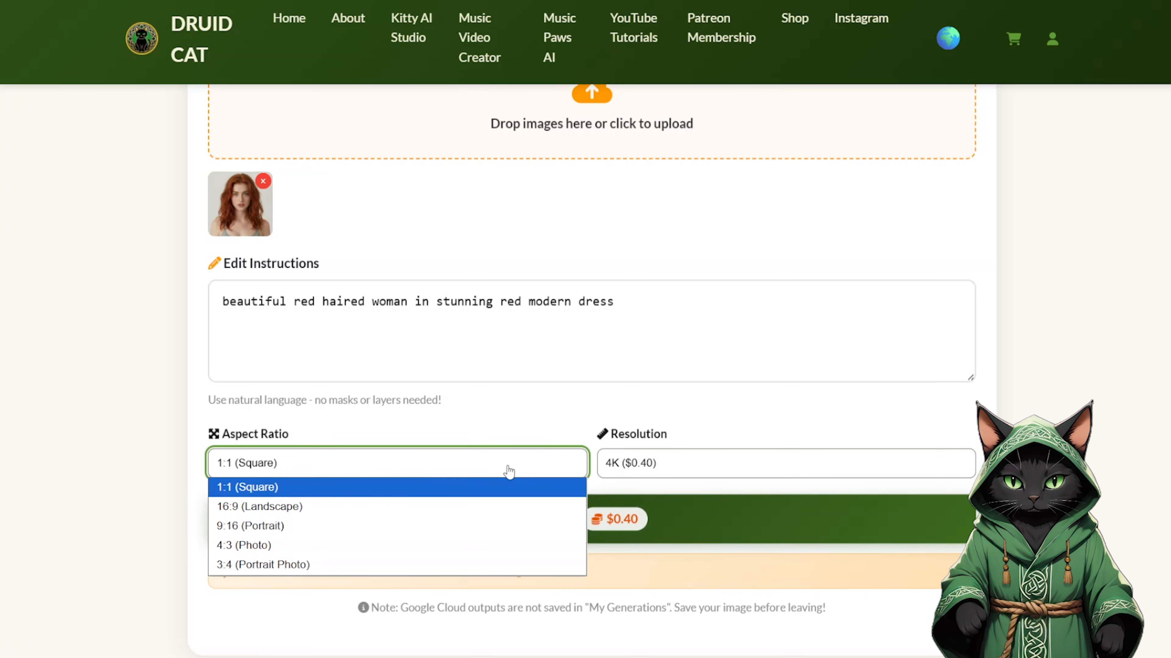
click(270, 491)
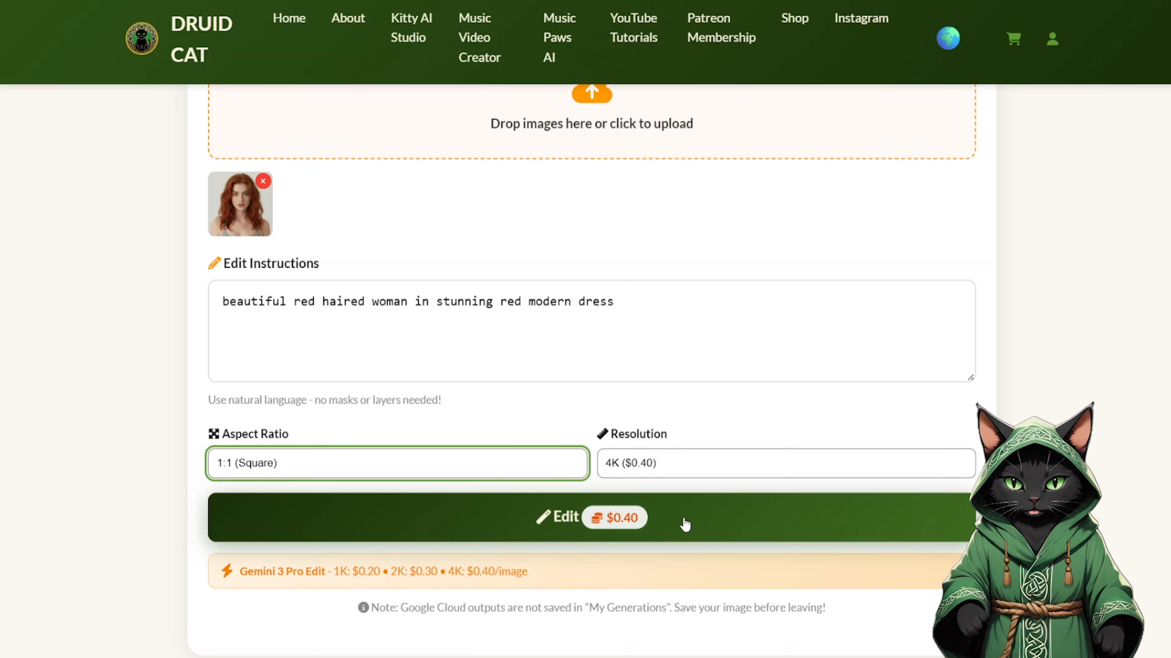
click(695, 523)
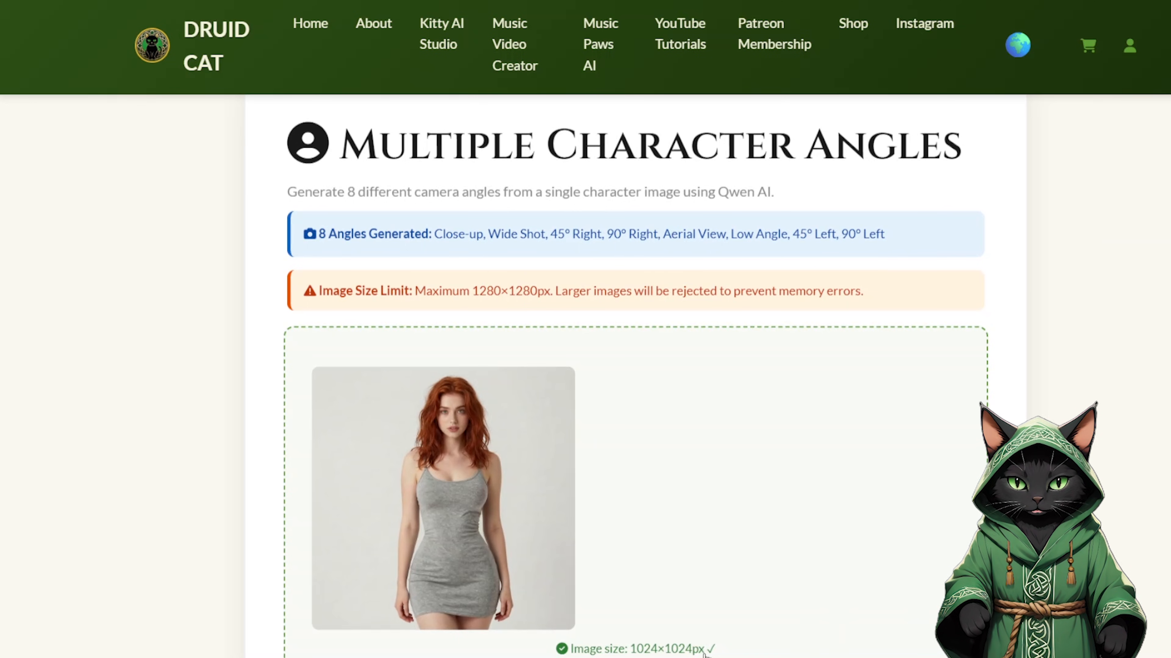
Step: Review the uploaded character image and the eight generated results in Multiple Character Angles
scroll(635, 378, down, 12)
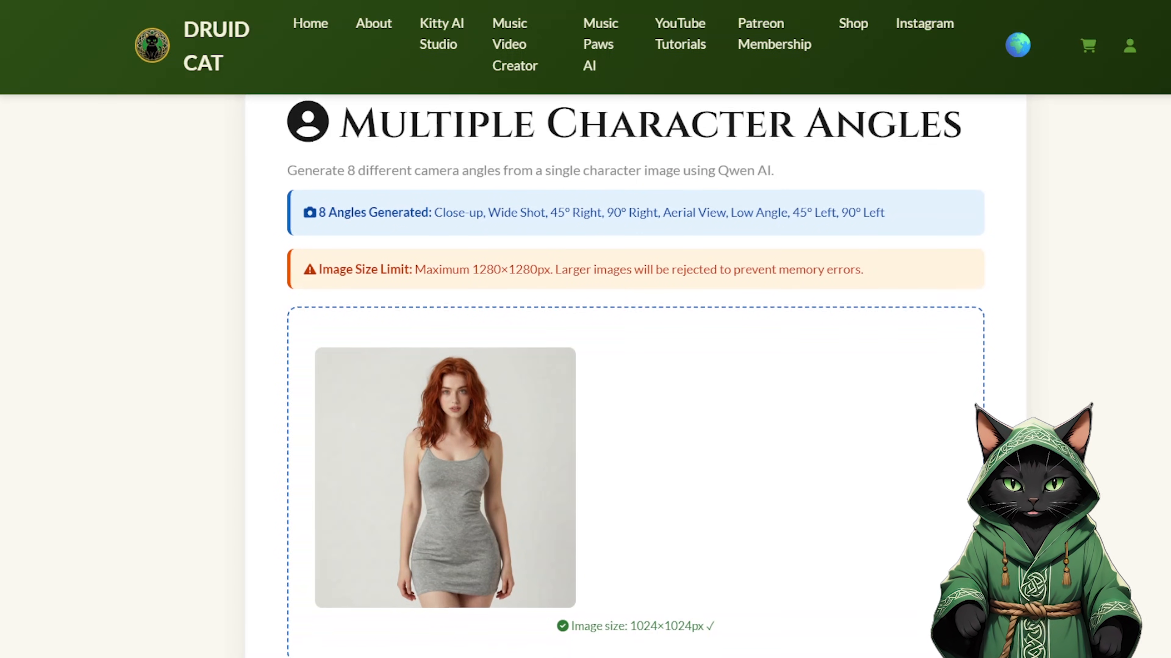
scroll(737, 254, down, 3)
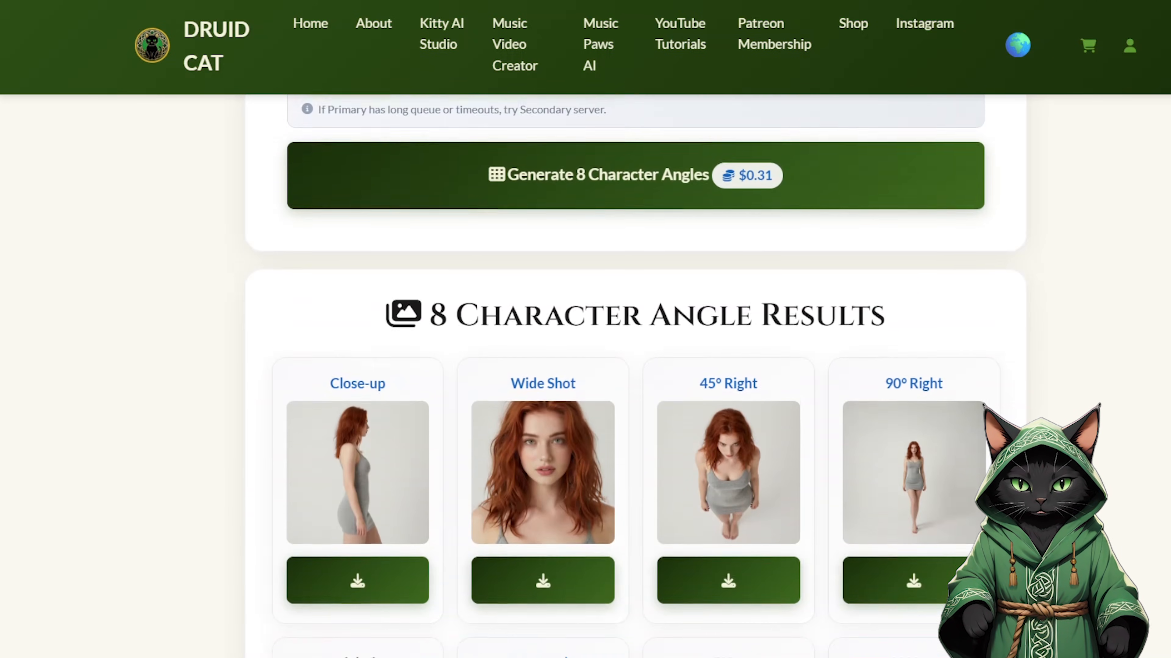
scroll(636, 376, down, 5)
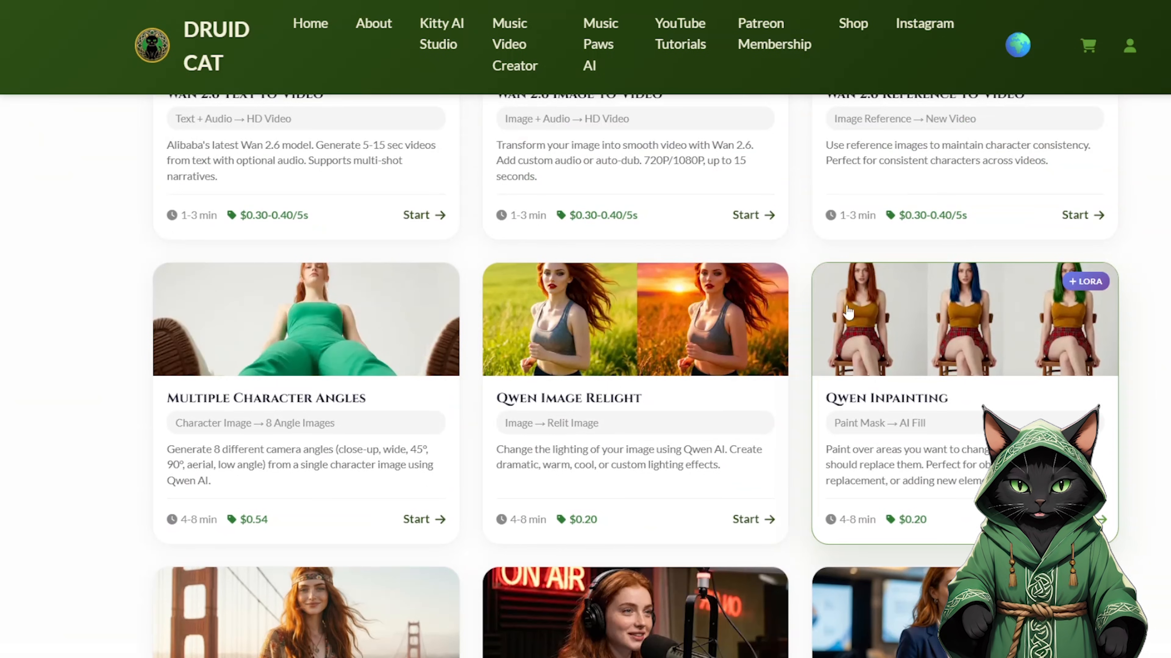
Step: Find and open the Qwen Change Clothes workflow, then look over its options
scroll(636, 376, down, 15)
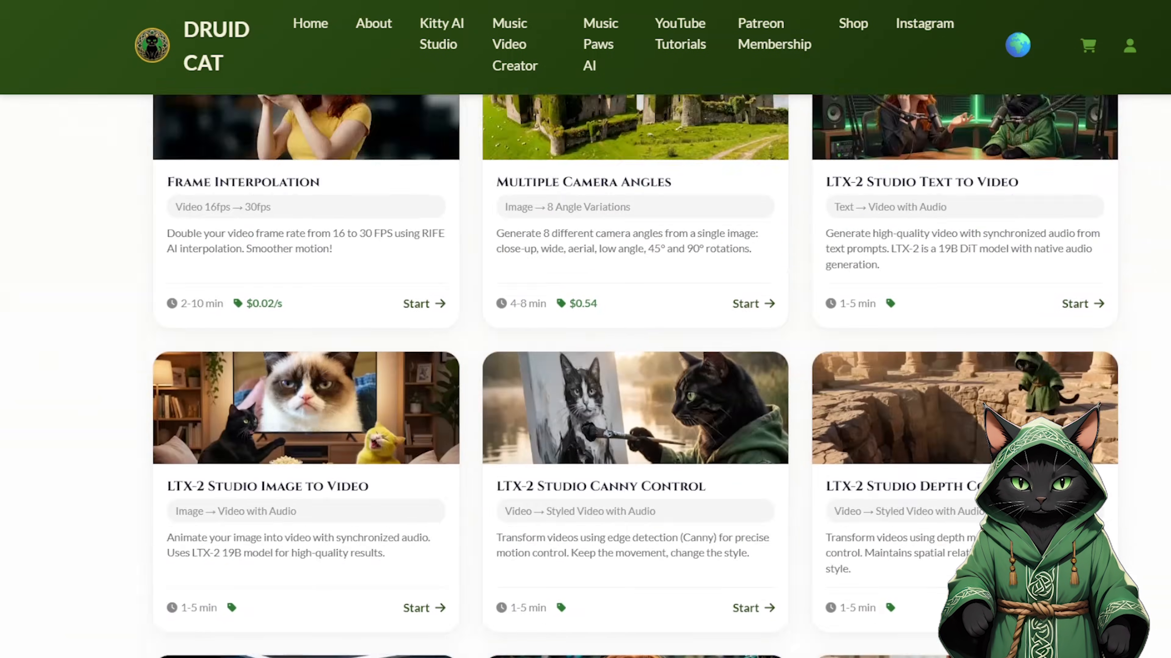
scroll(724, 261, up, 7)
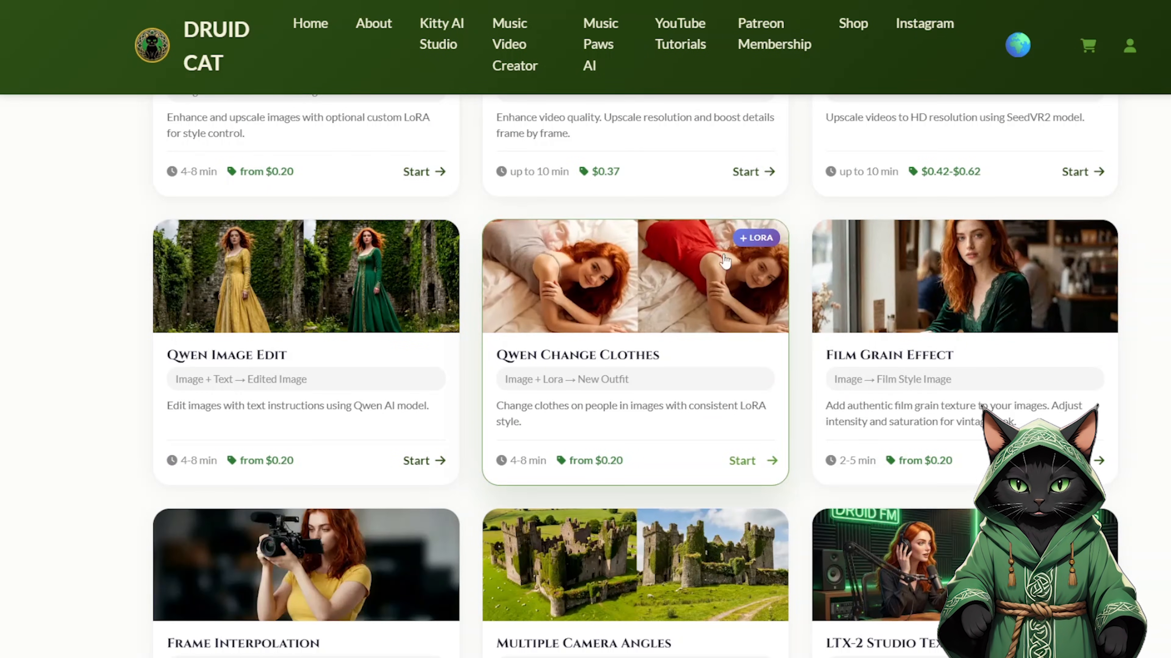
click(712, 256)
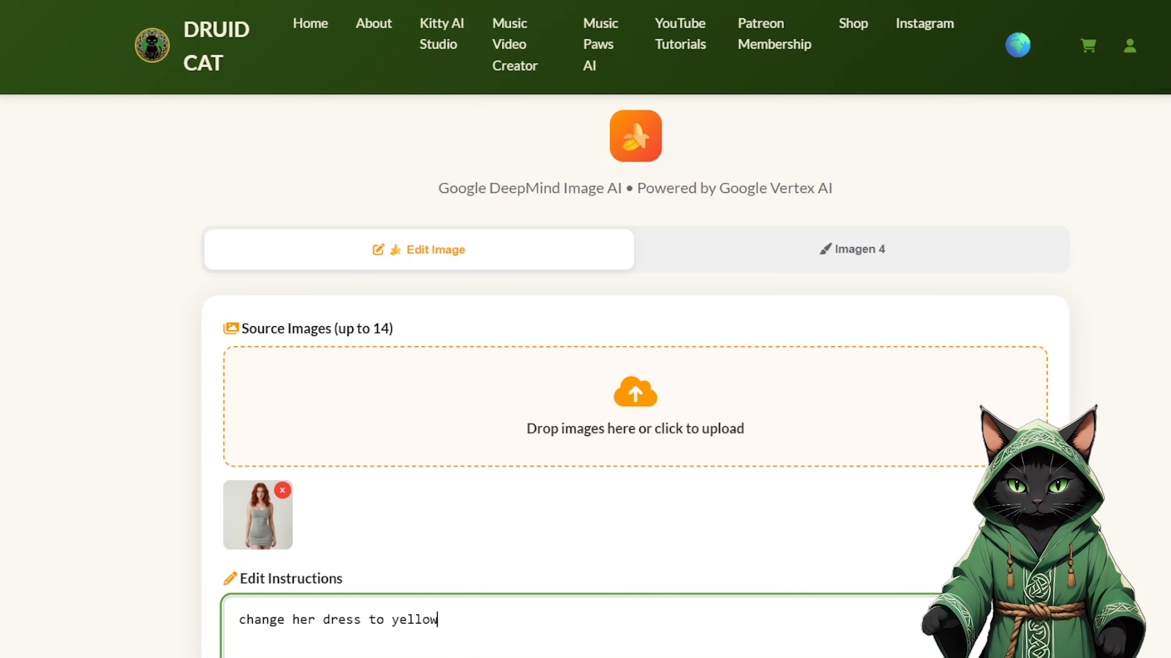
scroll(635, 376, down, 6)
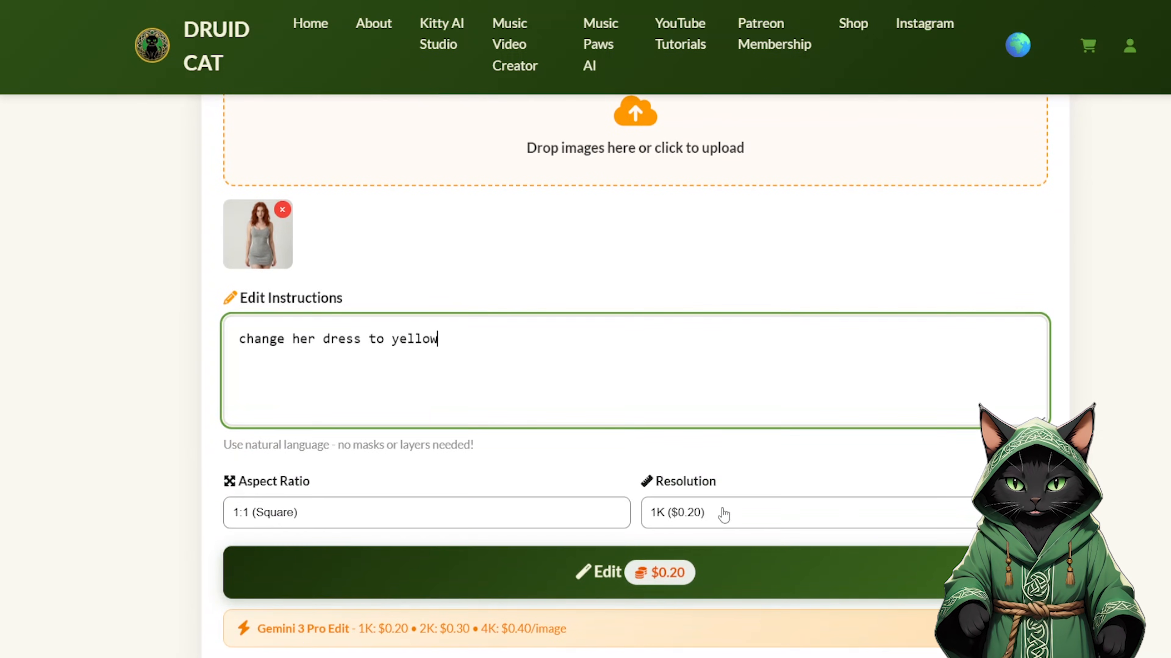
Step: Set the resolution to 2K and run the edit that changes the woman's dress to yellow
click(724, 514)
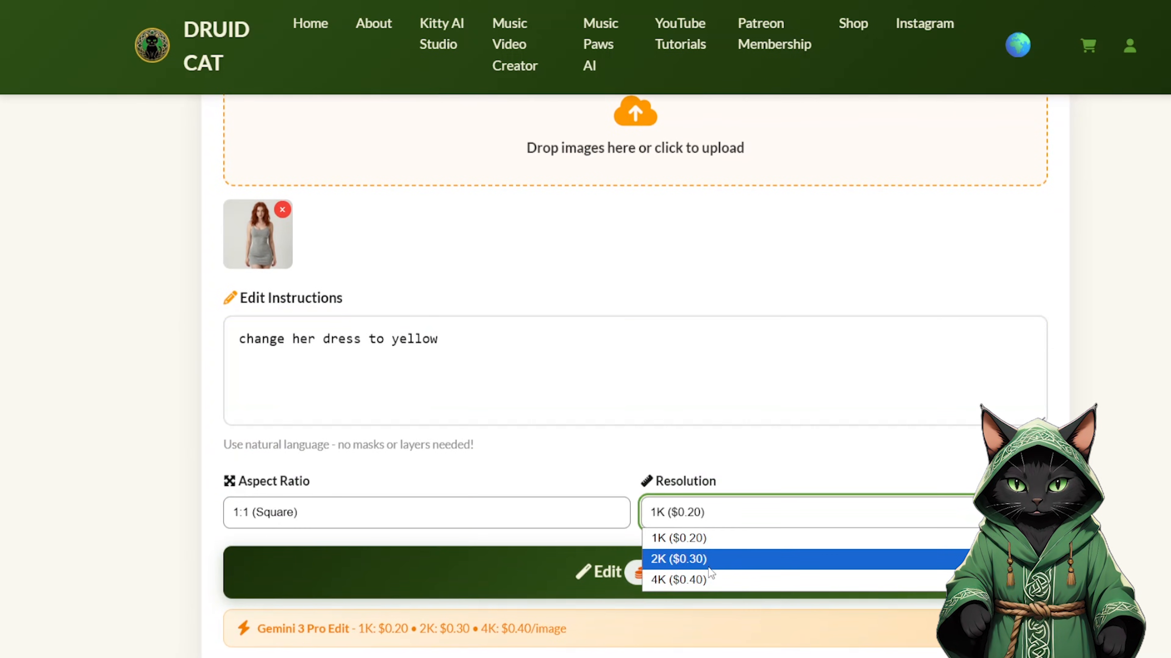
click(673, 560)
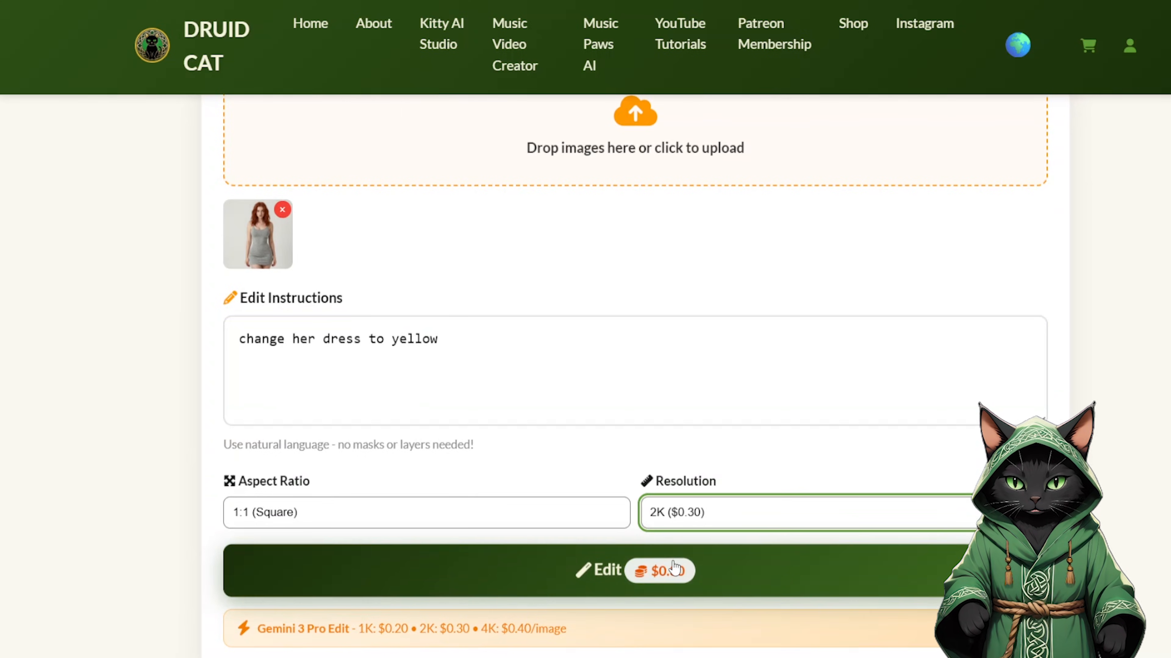
click(547, 566)
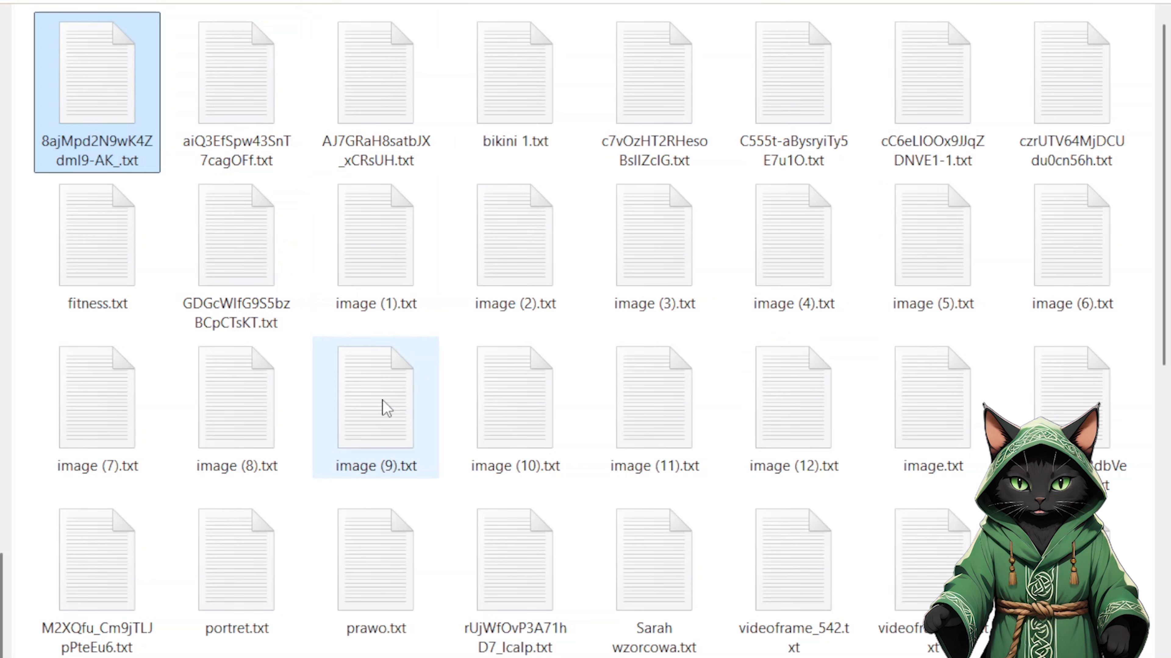
Step: Open the caption text file 8ajMpd2N9wK4Zdml9-AK_.txt from the dataset folder
double_click(122, 77)
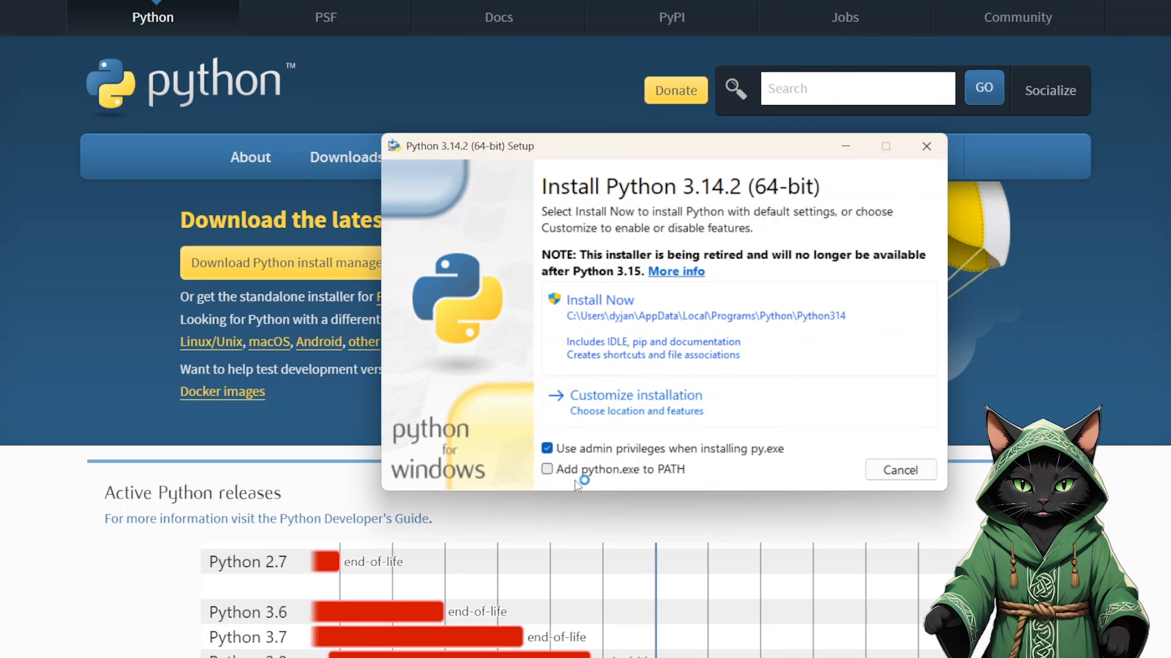
Step: Enable adding python.exe to PATH in the Python 3.14.2 (64-bit) setup
click(551, 471)
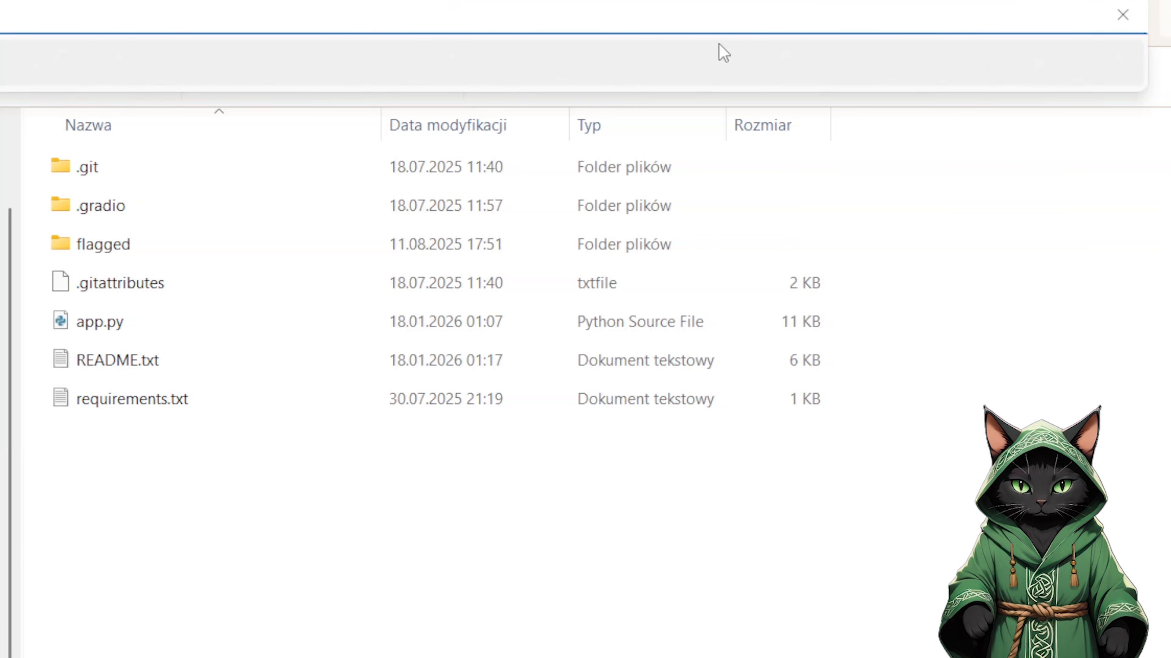
Step: Open a command prompt in the Florence-2-Image-Caption folder by running cmd from its path
click(724, 52)
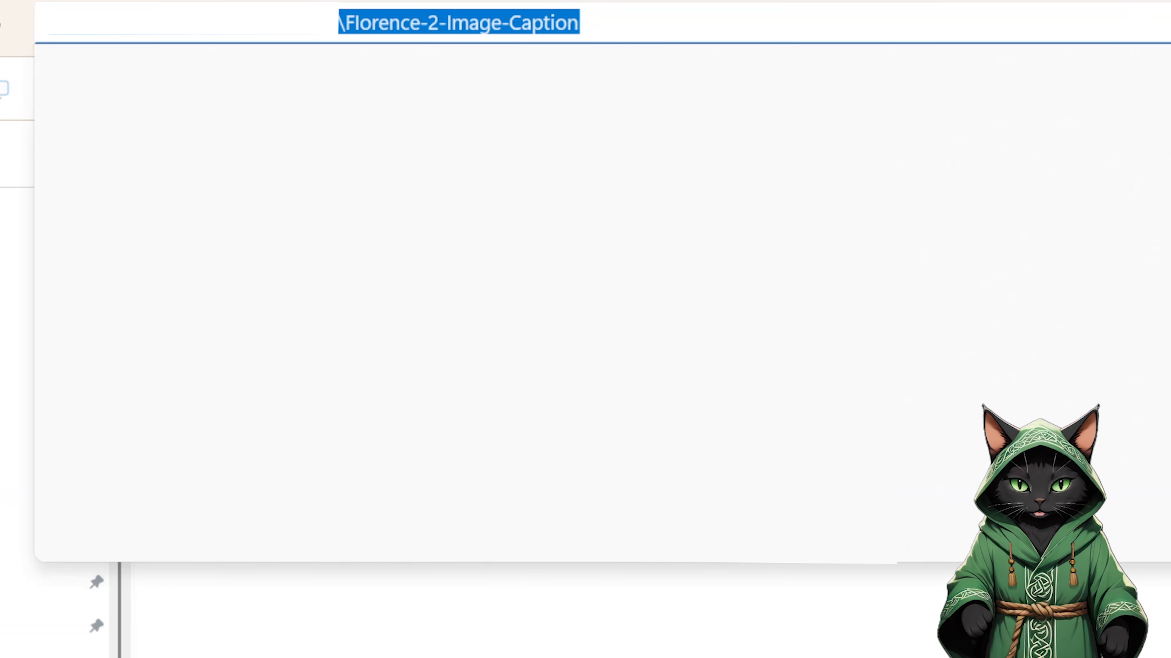
text(cmd)
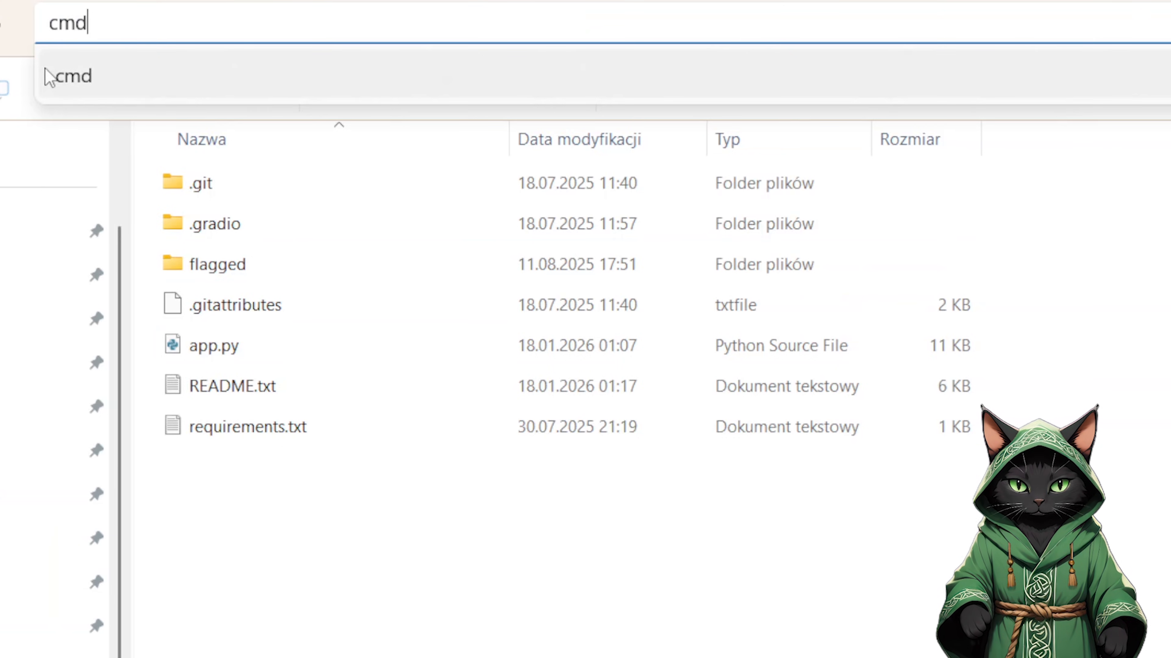
key(Return)
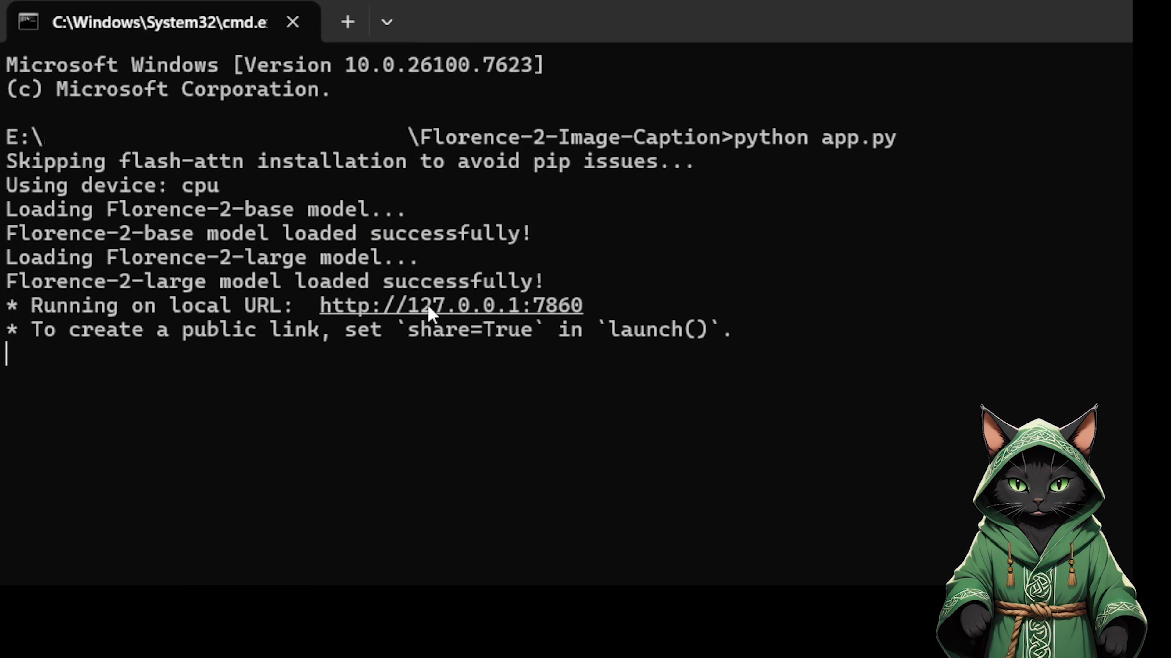
drag(595, 307, 325, 308)
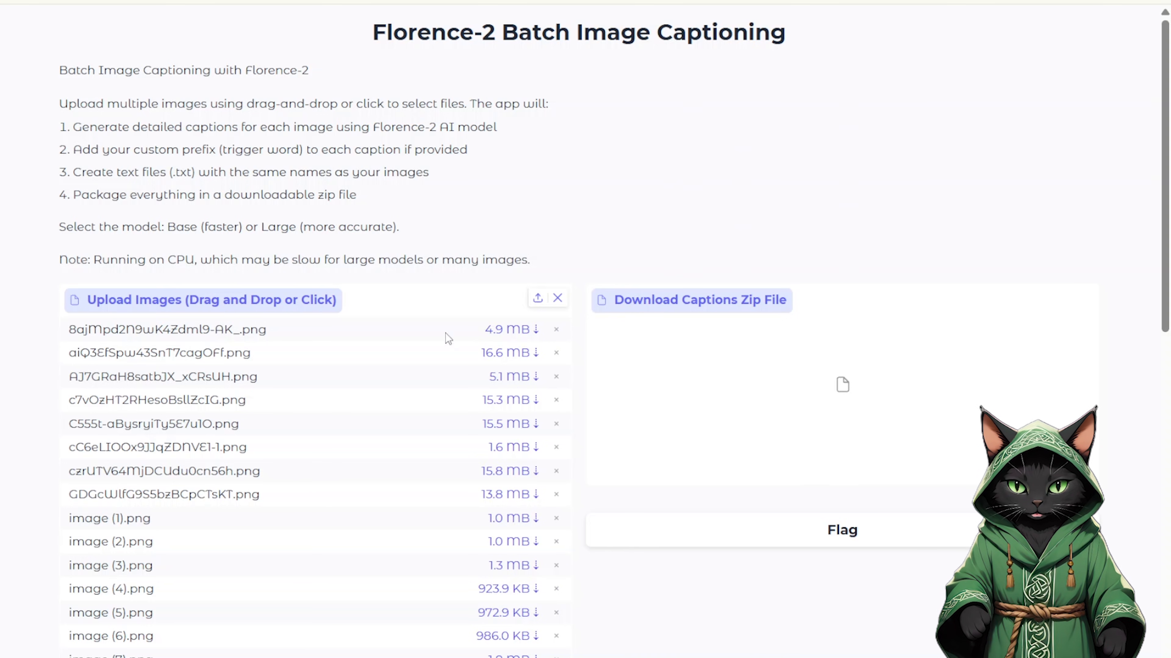
Step: Set the caption prefix to olivia1 and choose the Large model for captioning the uploaded images
drag(1165, 257, 1165, 571)
scroll(623, 422, down, 3)
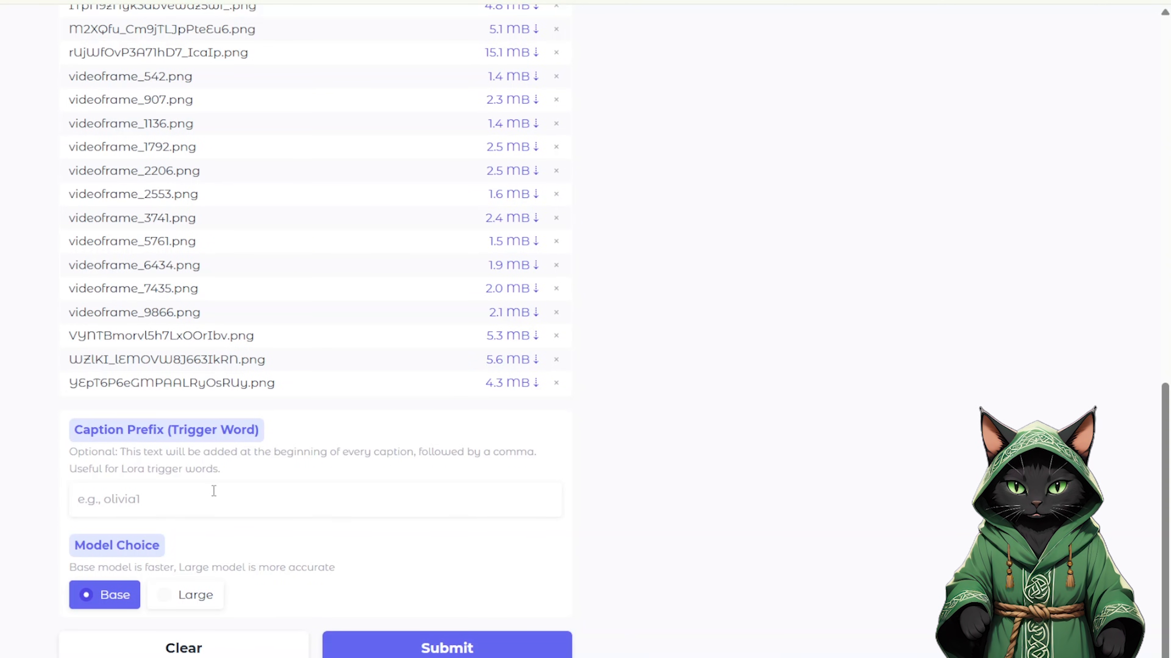
text(olivia1)
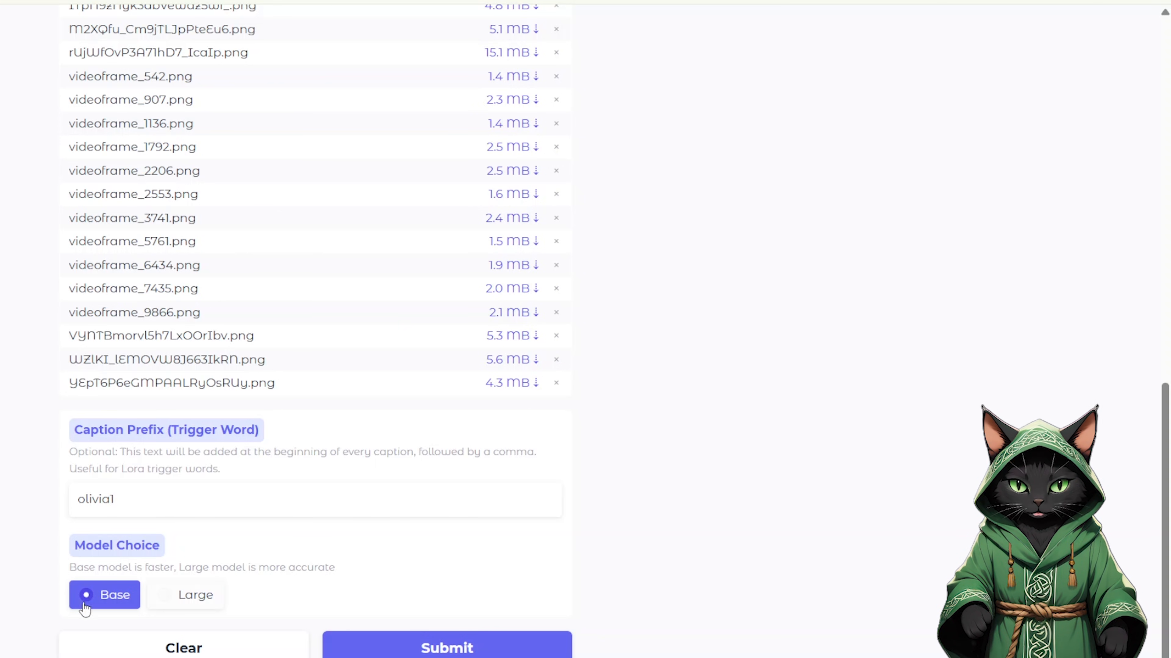
click(162, 600)
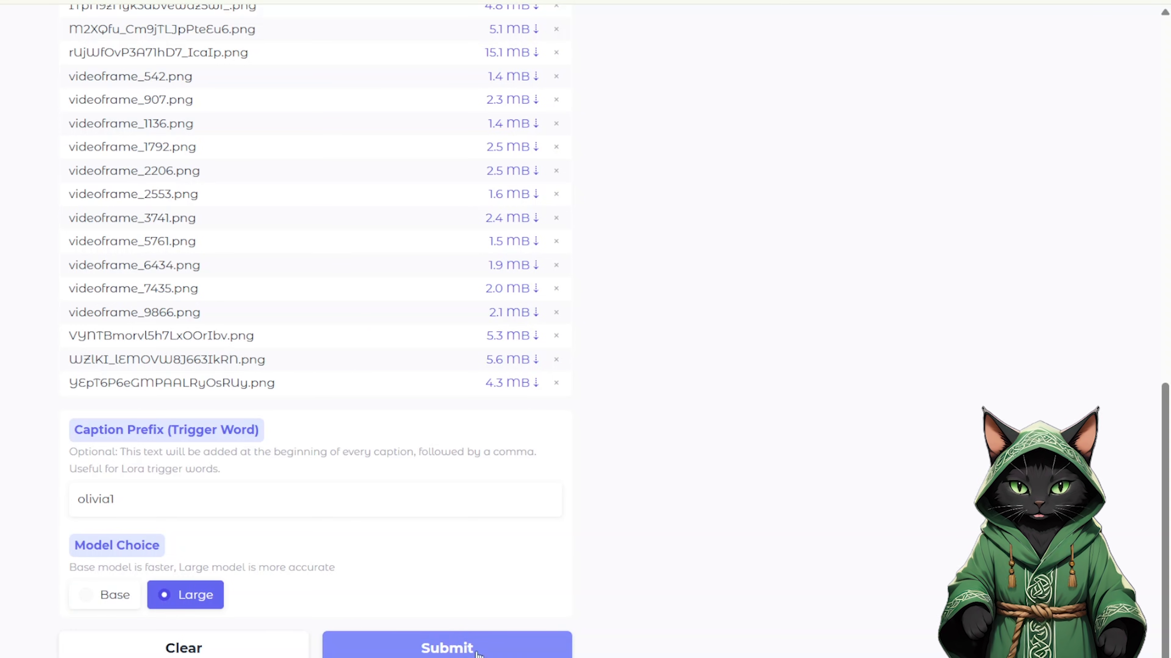
drag(1168, 448, 1142, 99)
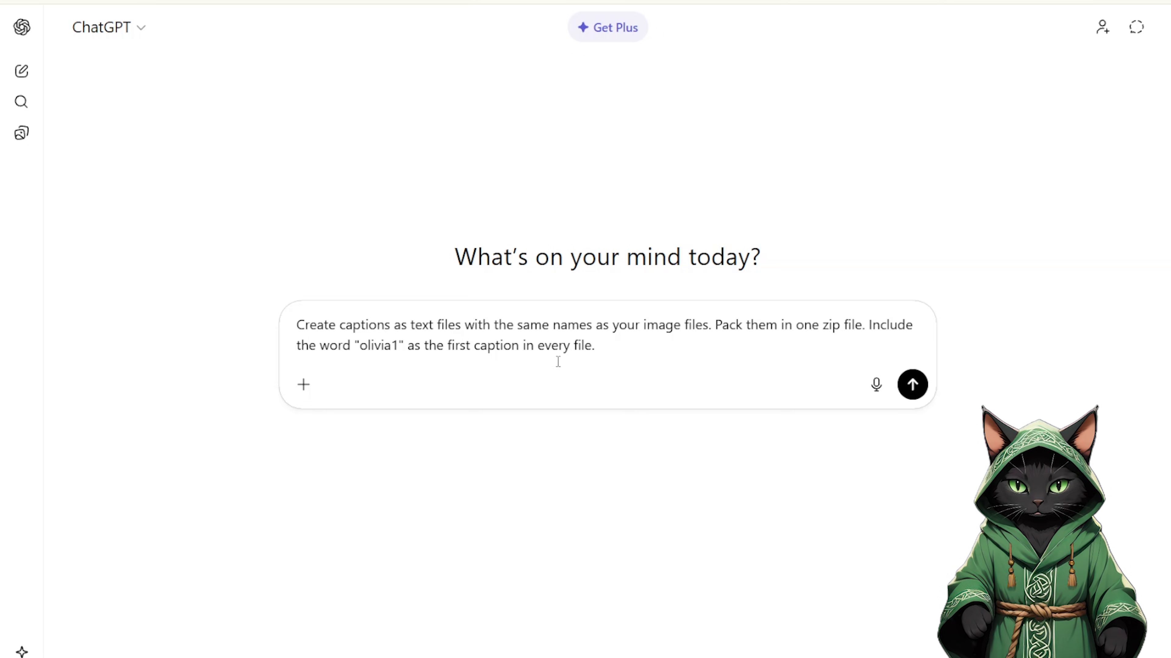
Step: In ChatGPT, review the caption prompt's instruction to include the word "olivia1" as the first caption in every file
drag(872, 325, 881, 342)
click(803, 358)
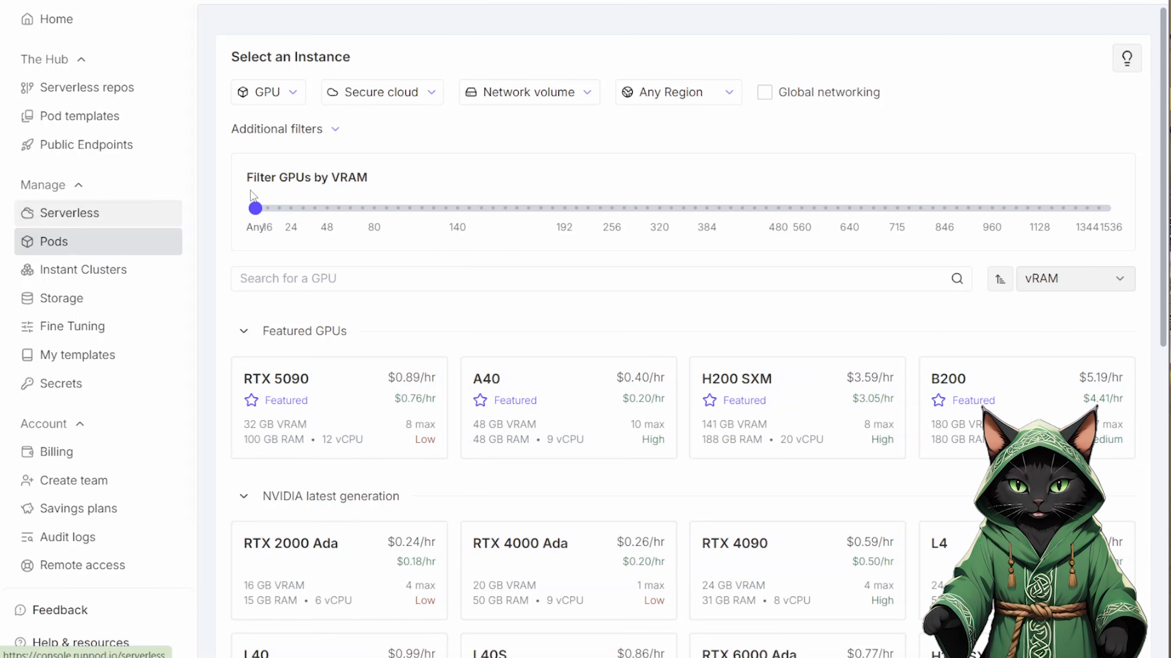
Step: On RunPod, filter the GPU instances to Community cloud with Extreme - 1000 Mb/s or higher internet speed
click(395, 97)
click(387, 149)
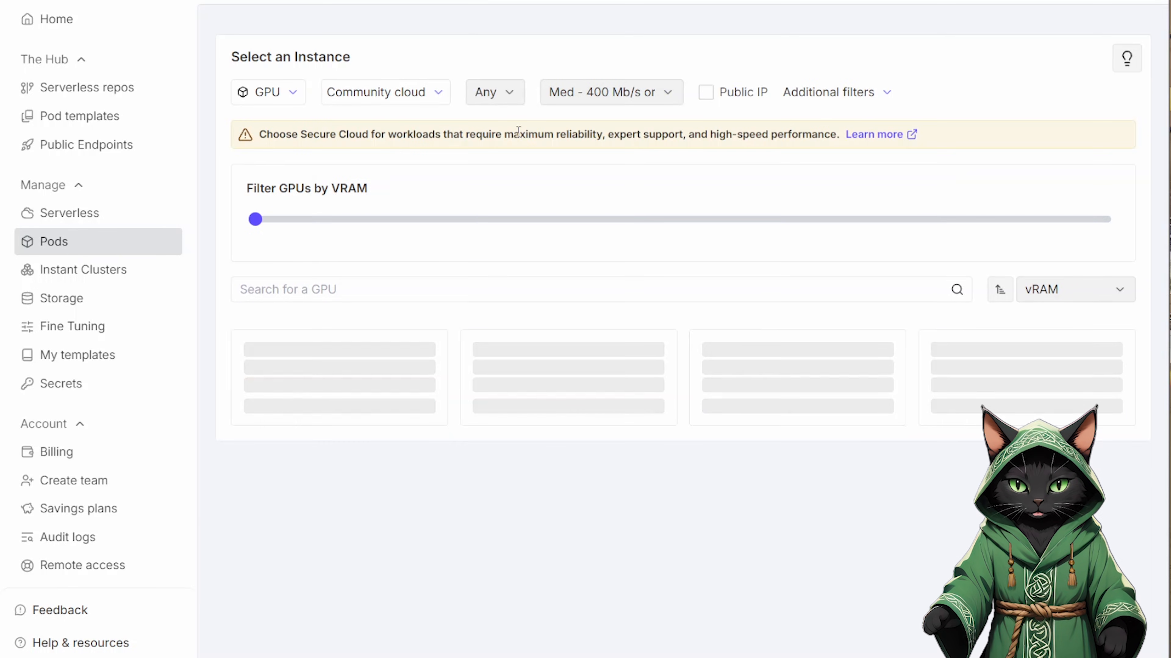
click(603, 92)
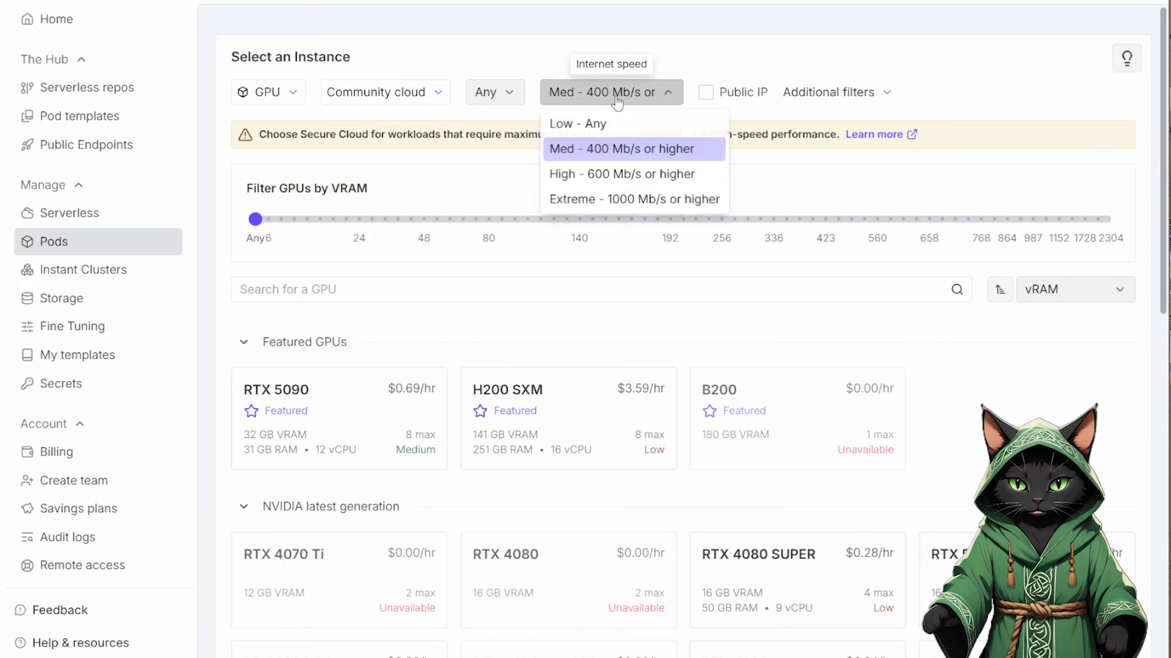
click(599, 200)
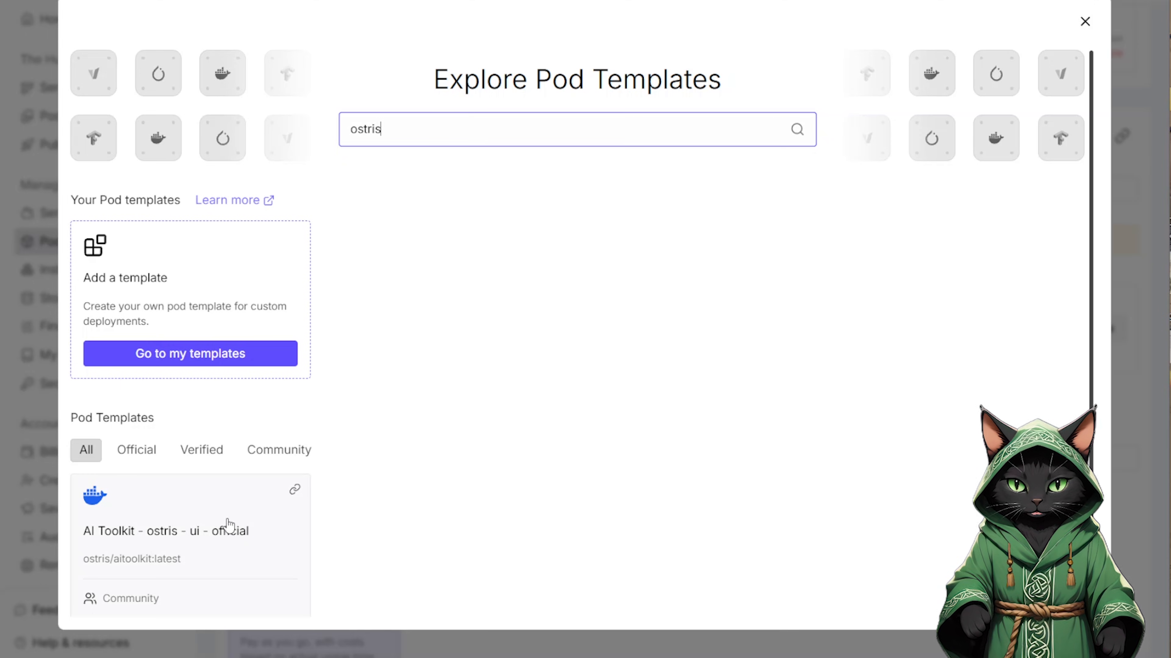
Step: Choose the AI Toolkit - ostris - ui - official template for the pod and override its container disk to 250 GB
click(229, 525)
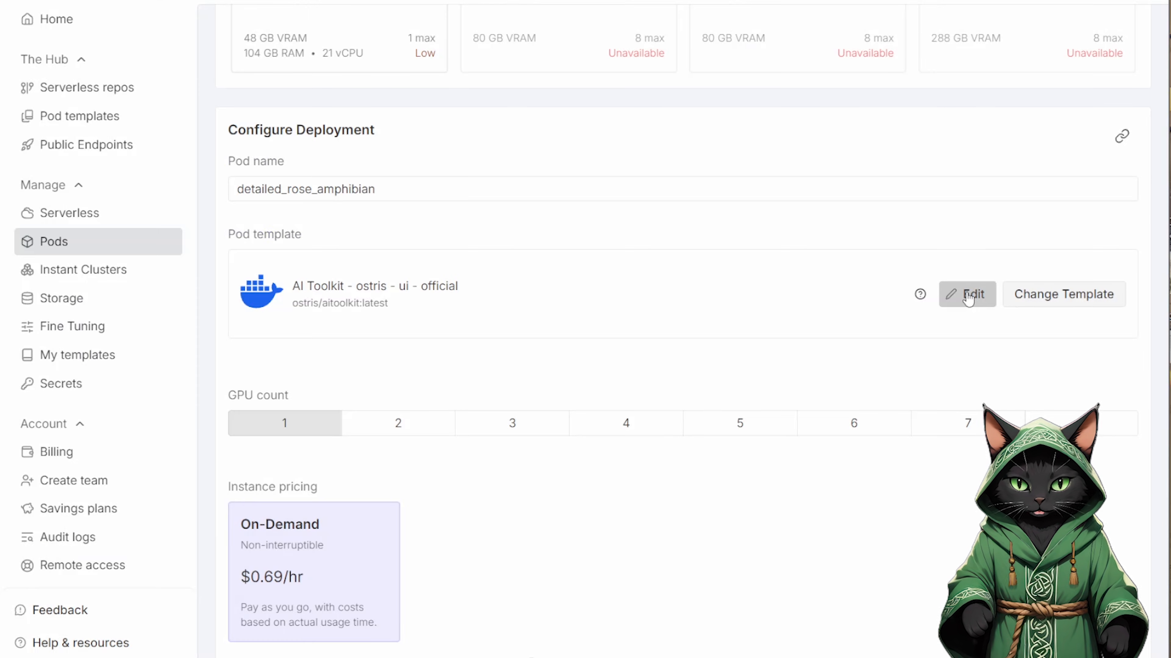
click(968, 297)
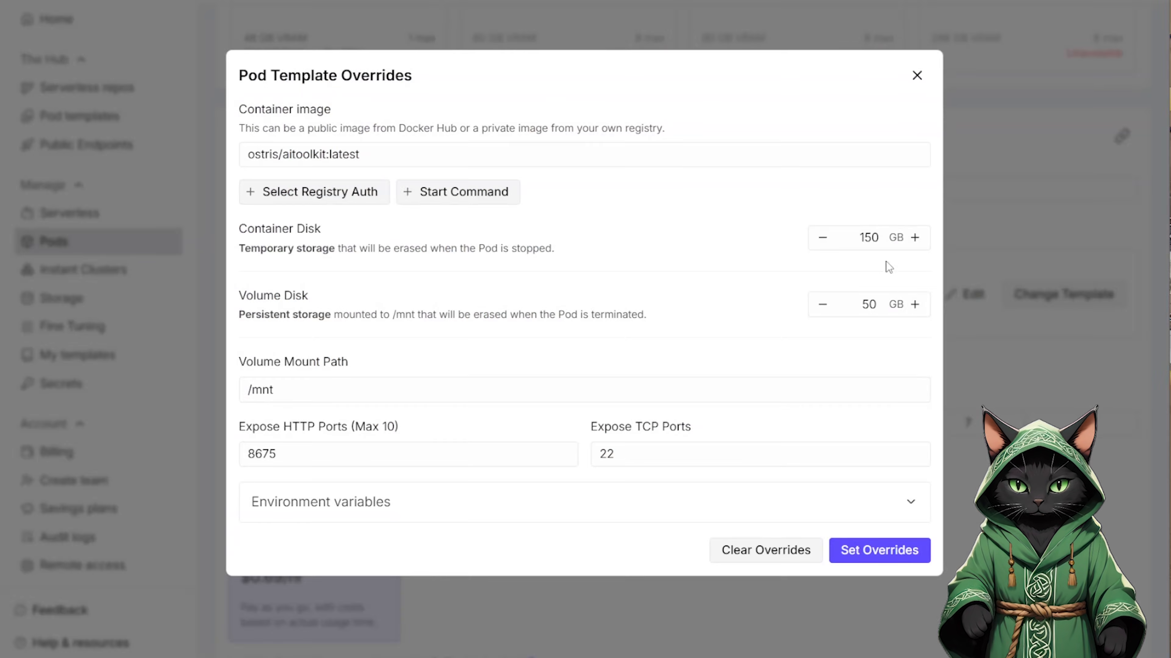
double_click(867, 238)
text(250)
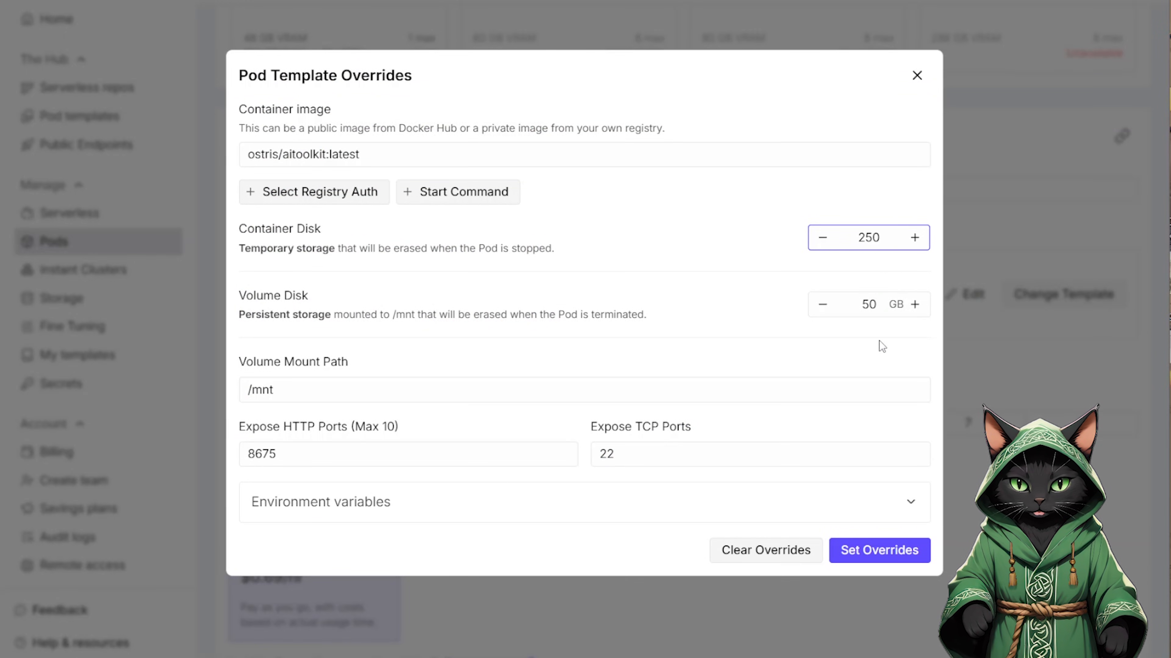
click(858, 550)
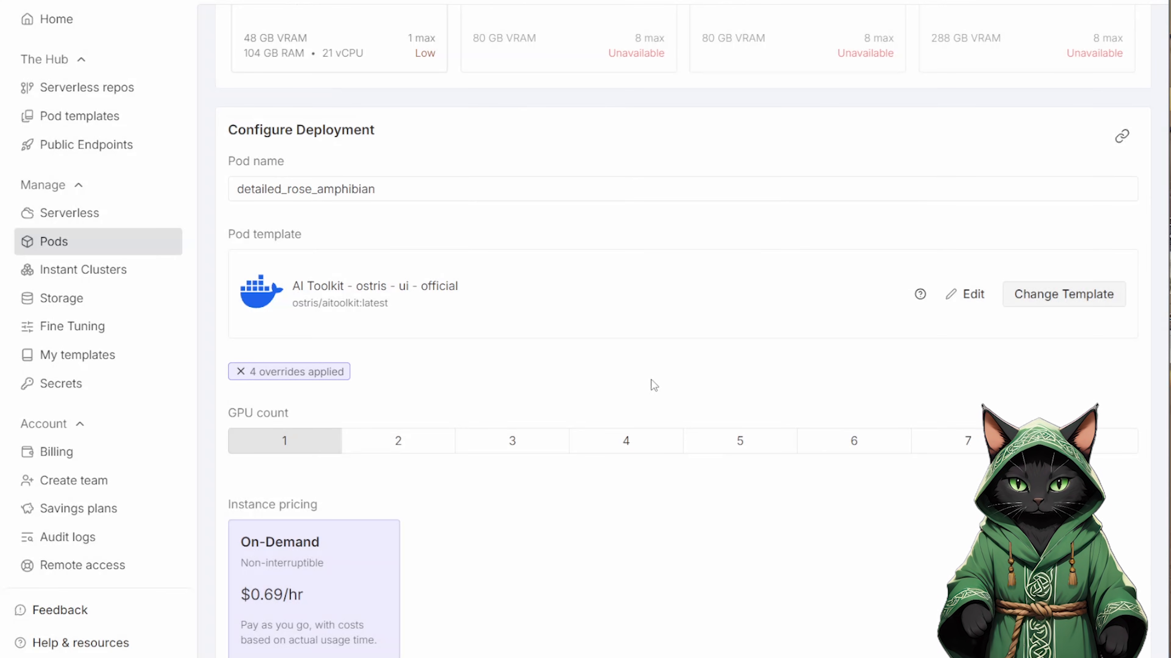
scroll(650, 383, down, 6)
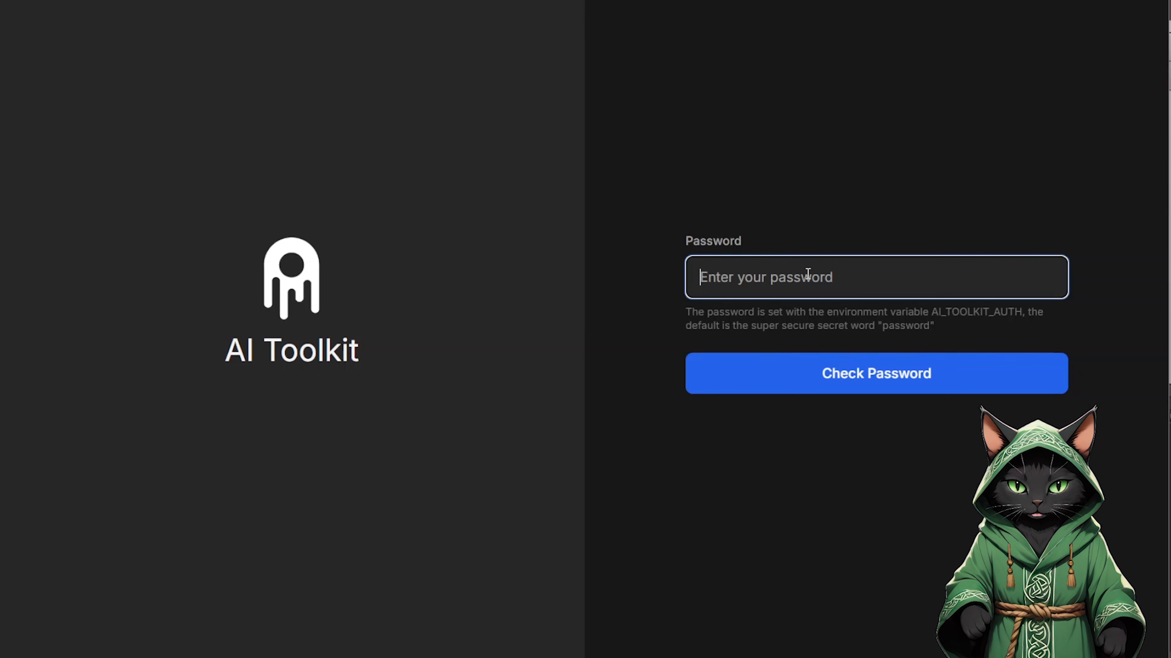
Step: Log in to AI Toolkit by entering the password, and open the datasets page
text(pass)
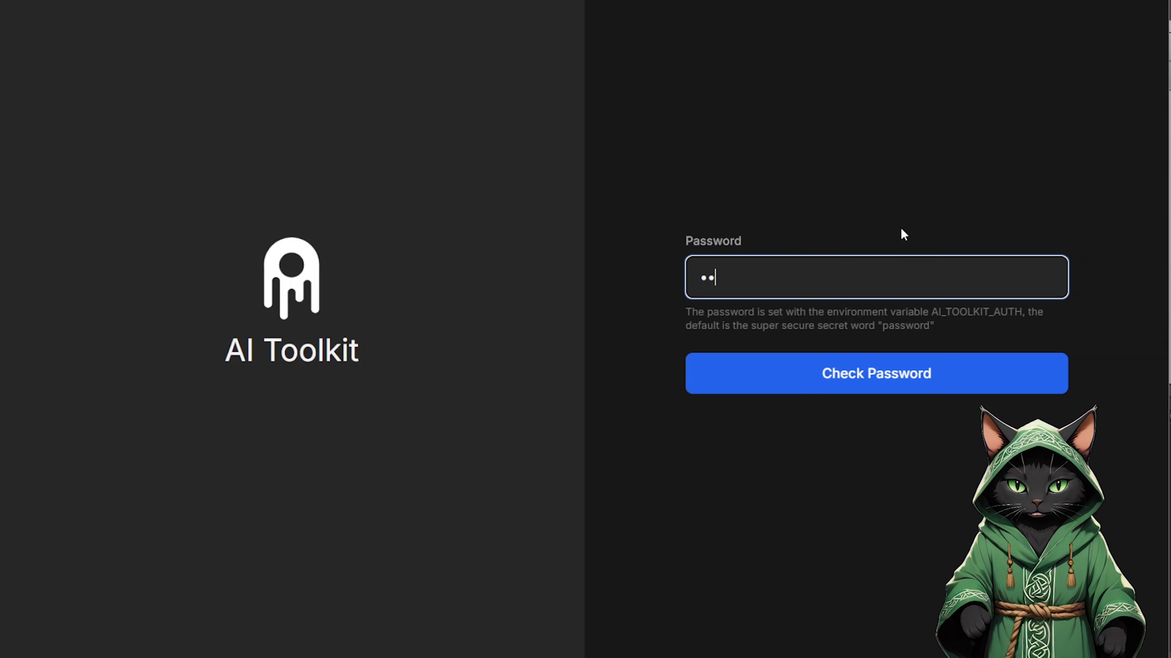
text(word)
key(Return)
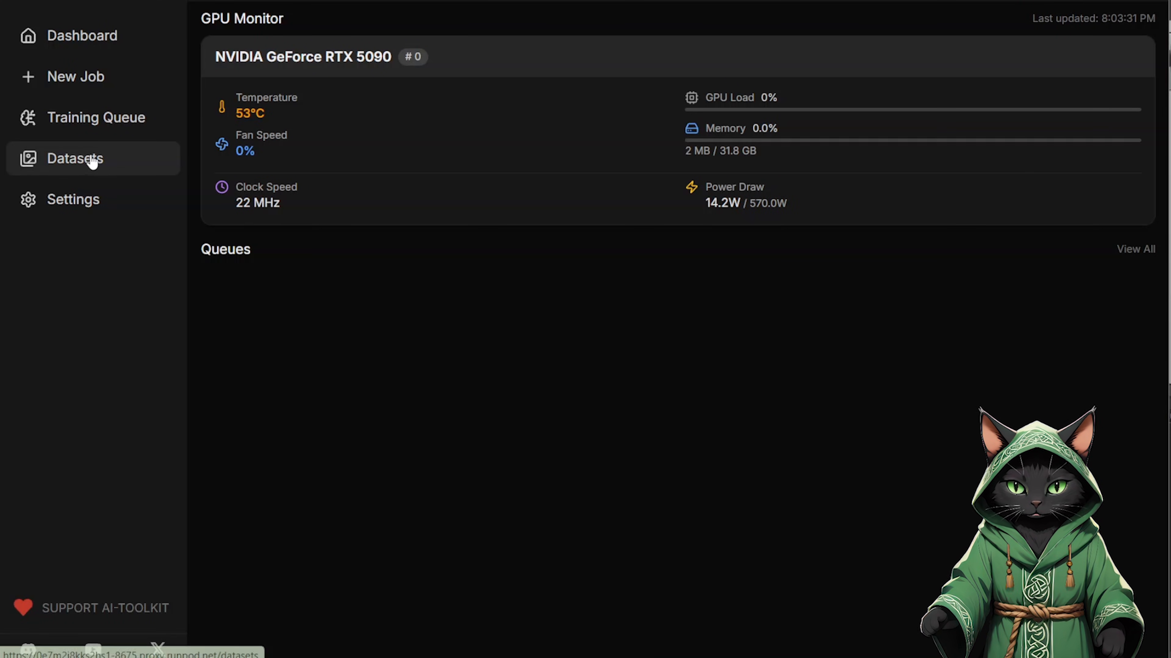
click(50, 159)
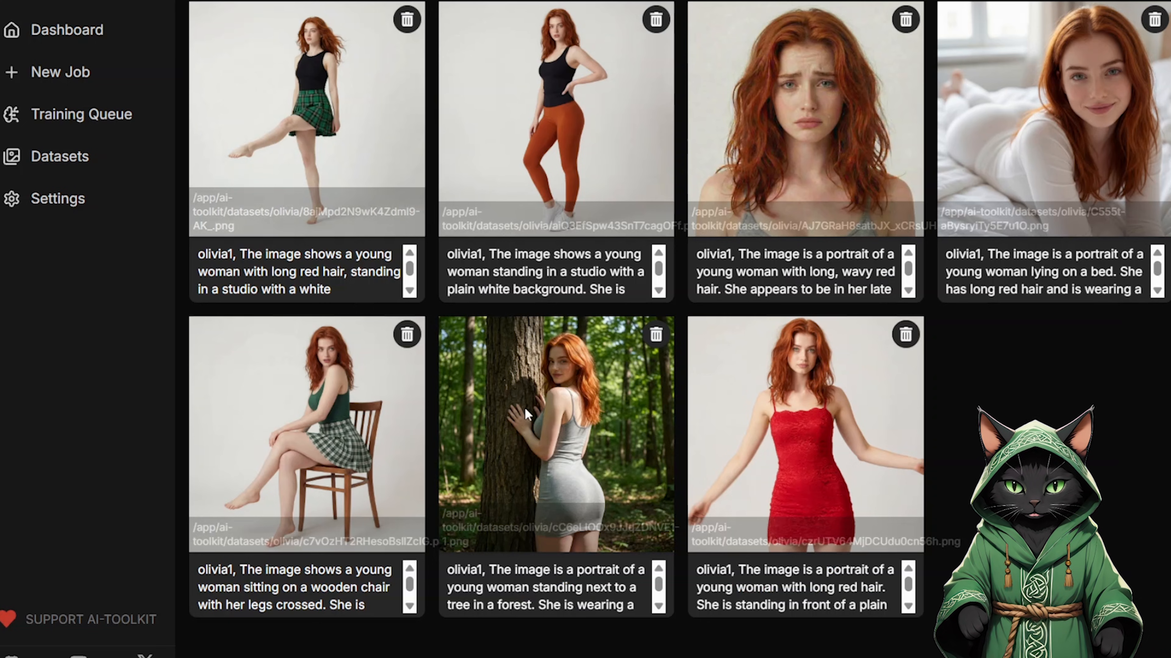
Step: Create a new training job and set its model architecture to Z-Image De-Turbo (De-Distilled)
click(66, 76)
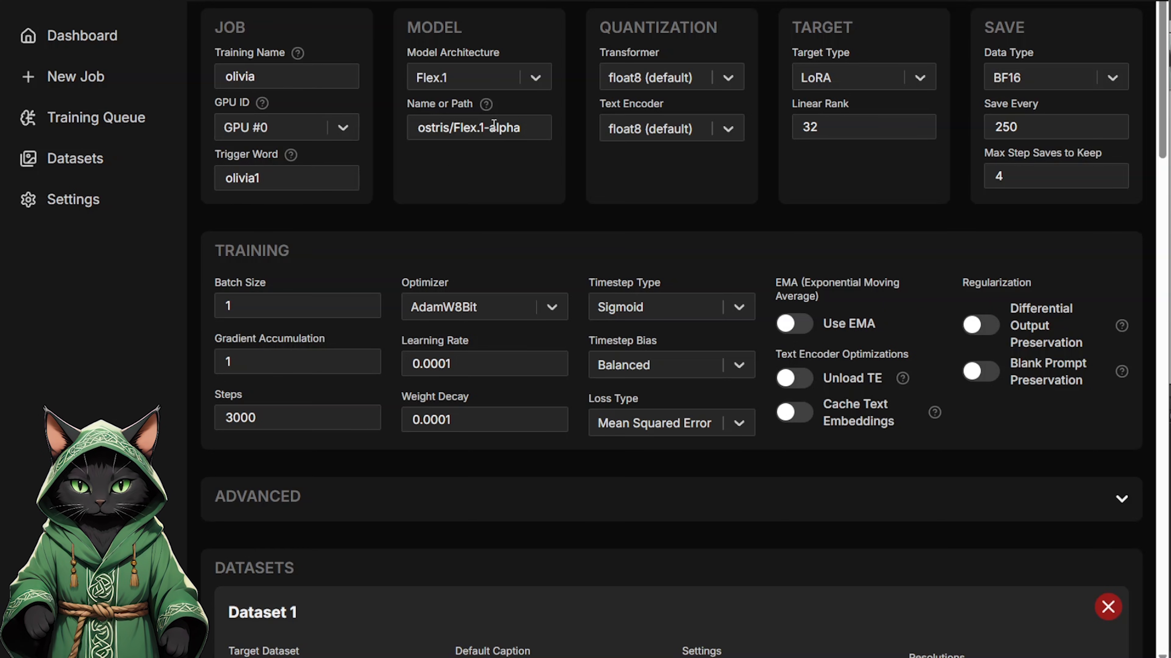
click(536, 78)
drag(548, 143, 556, 216)
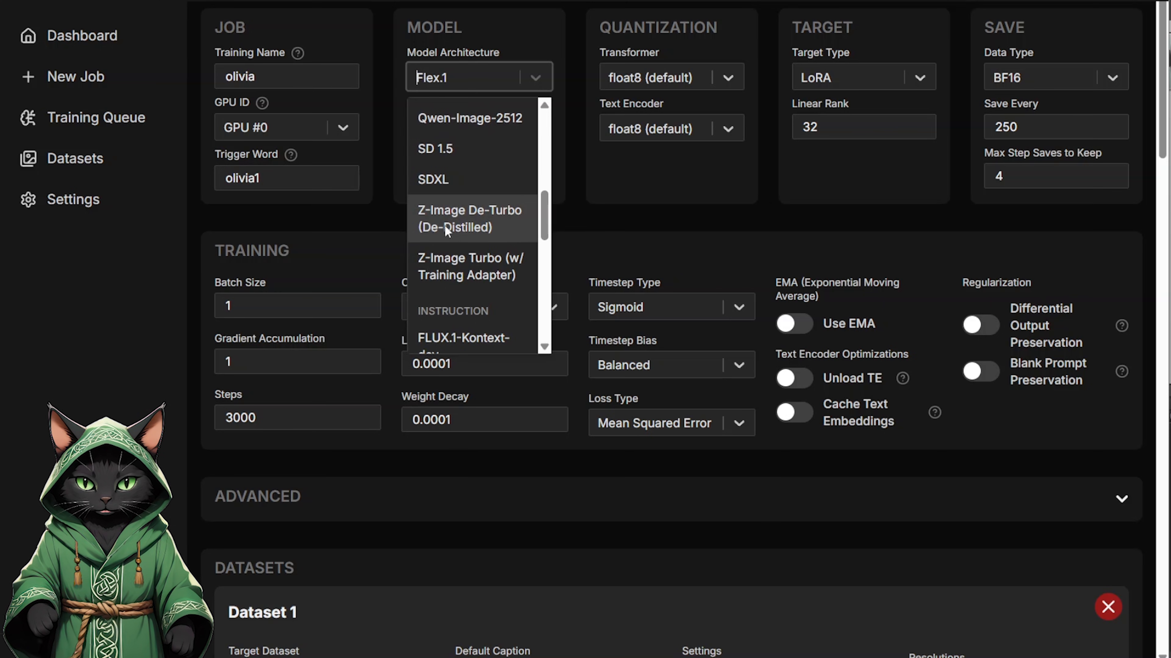
click(474, 226)
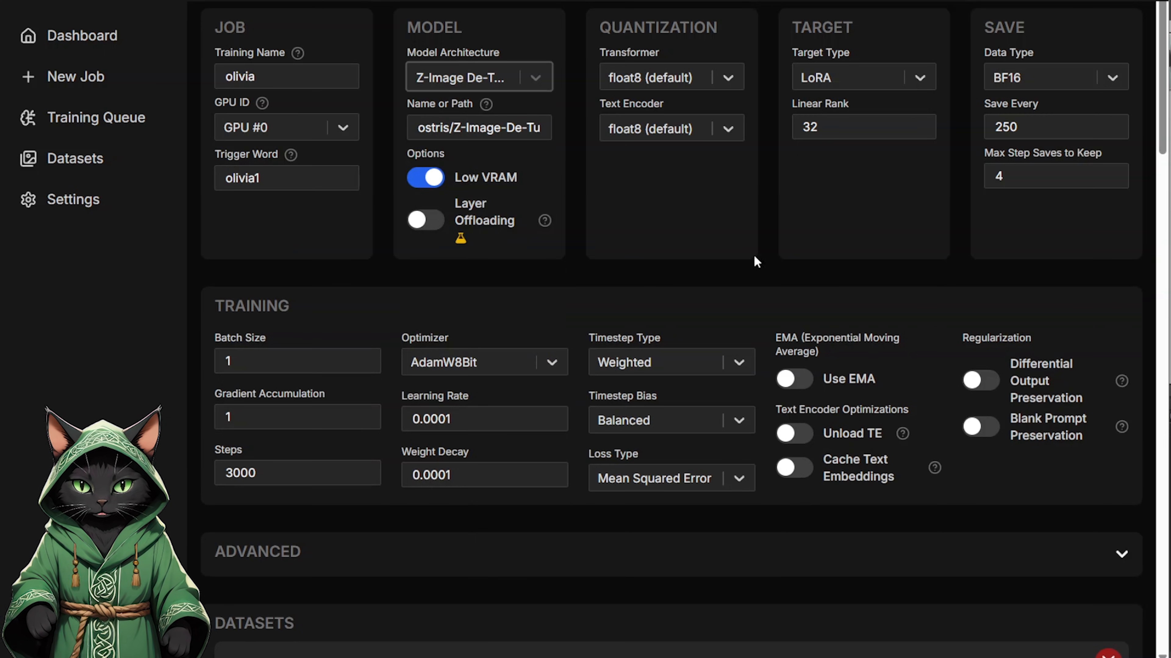
Step: Set the LoRA's linear rank to 44 and the number of training steps to 2500
double_click(848, 126)
text(44)
click(865, 260)
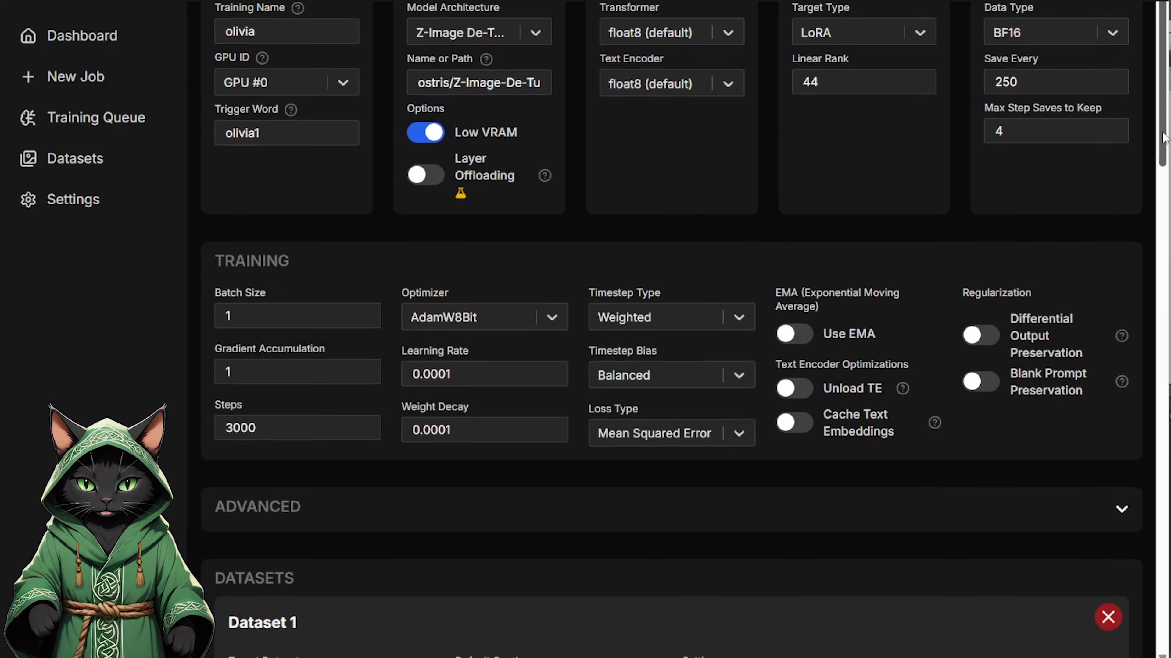
scroll(1166, 156, down, 3)
scroll(1166, 157, down, 3)
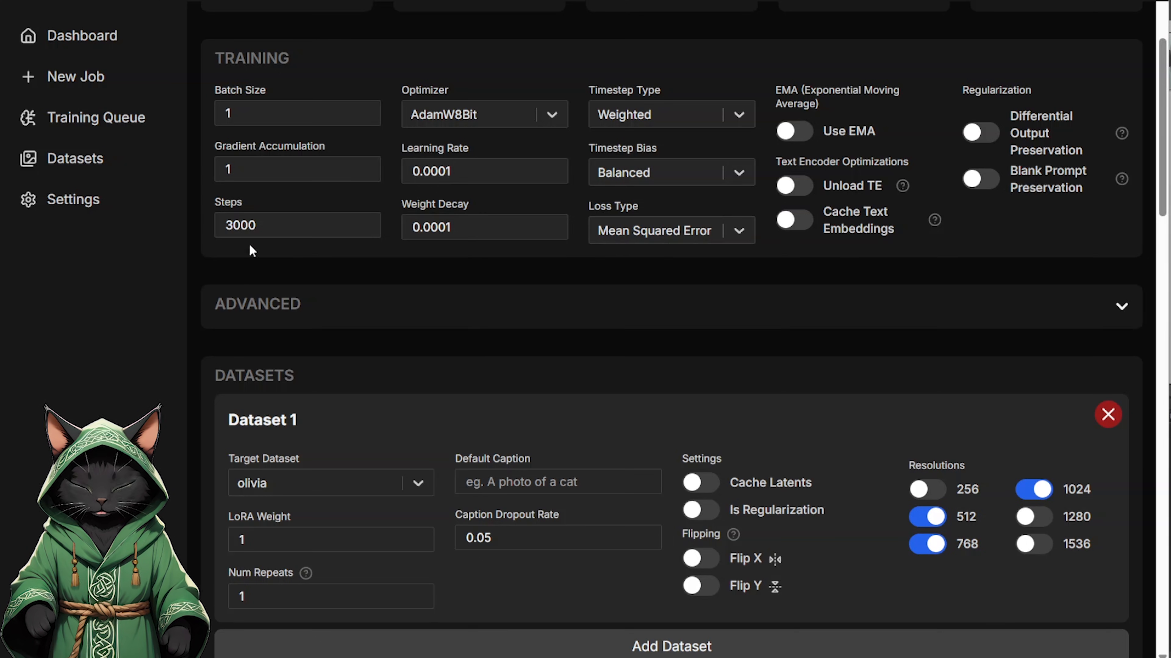
double_click(265, 226)
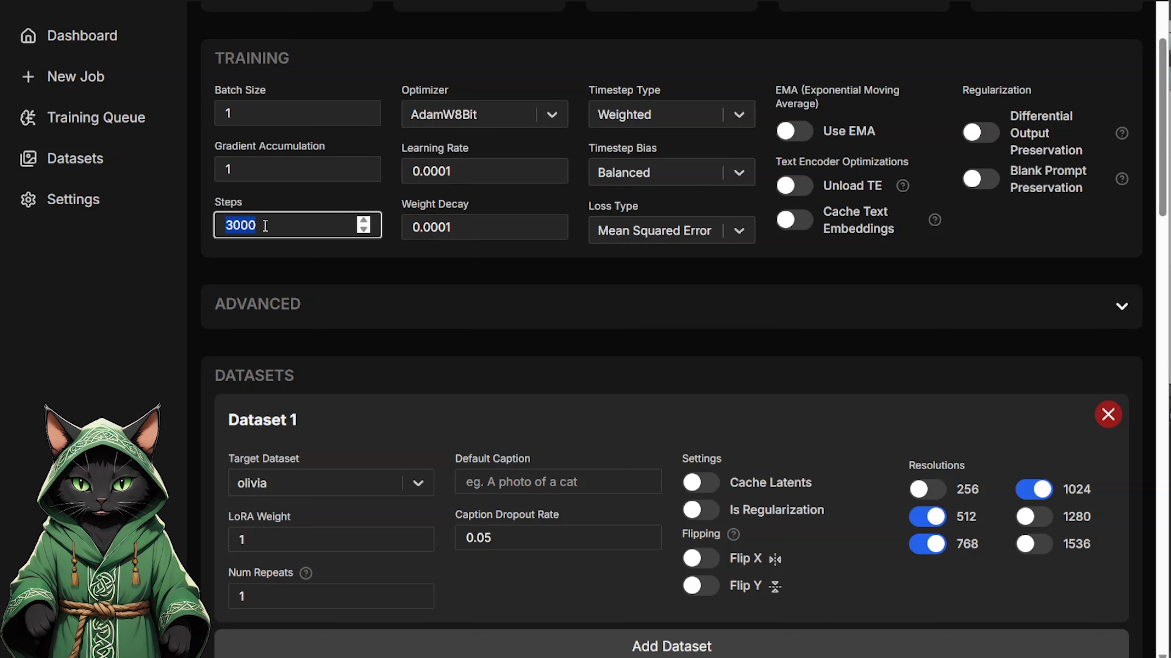
text(2500)
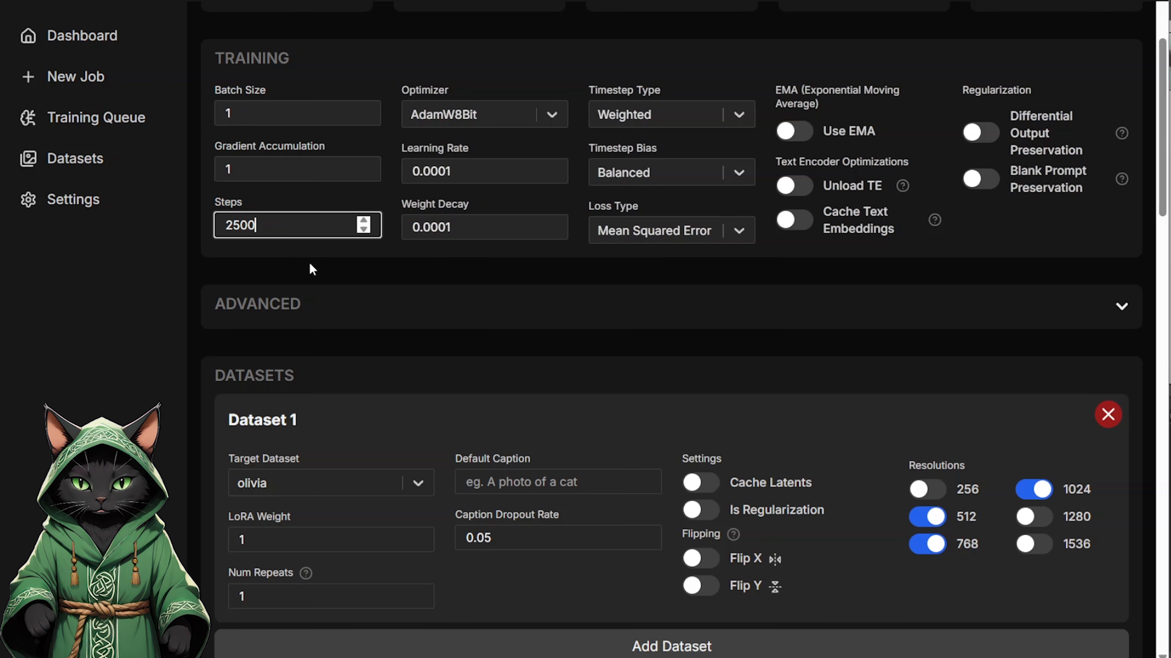
click(310, 264)
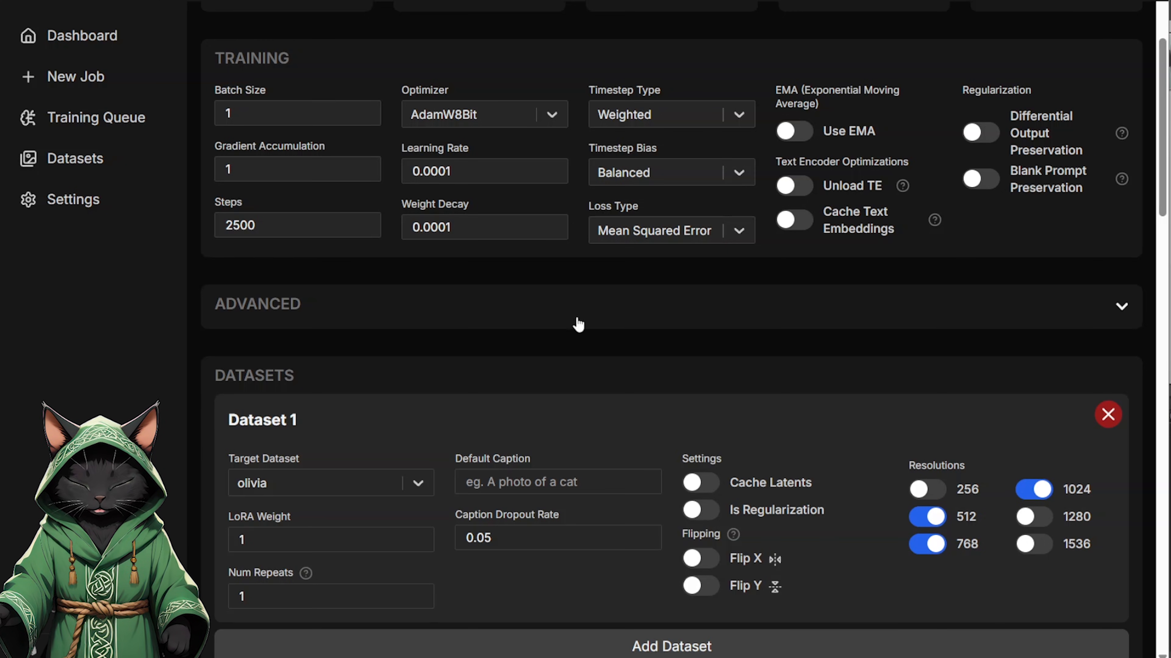
Step: Select olivia as the target dataset, disable the 512 and 768 resolutions, and enable 1280
drag(1165, 199, 1164, 273)
click(417, 198)
click(309, 235)
click(930, 231)
click(927, 259)
click(1035, 232)
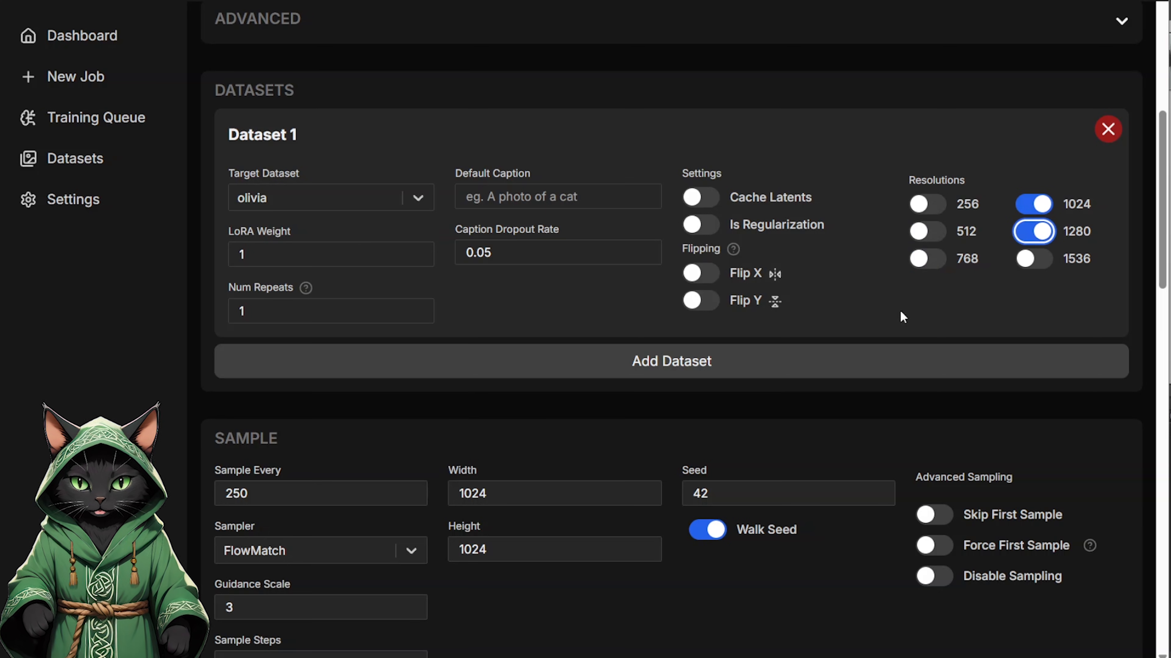
Step: Delete the default sample prompts from the training job one after another
scroll(1147, 241, down, 9)
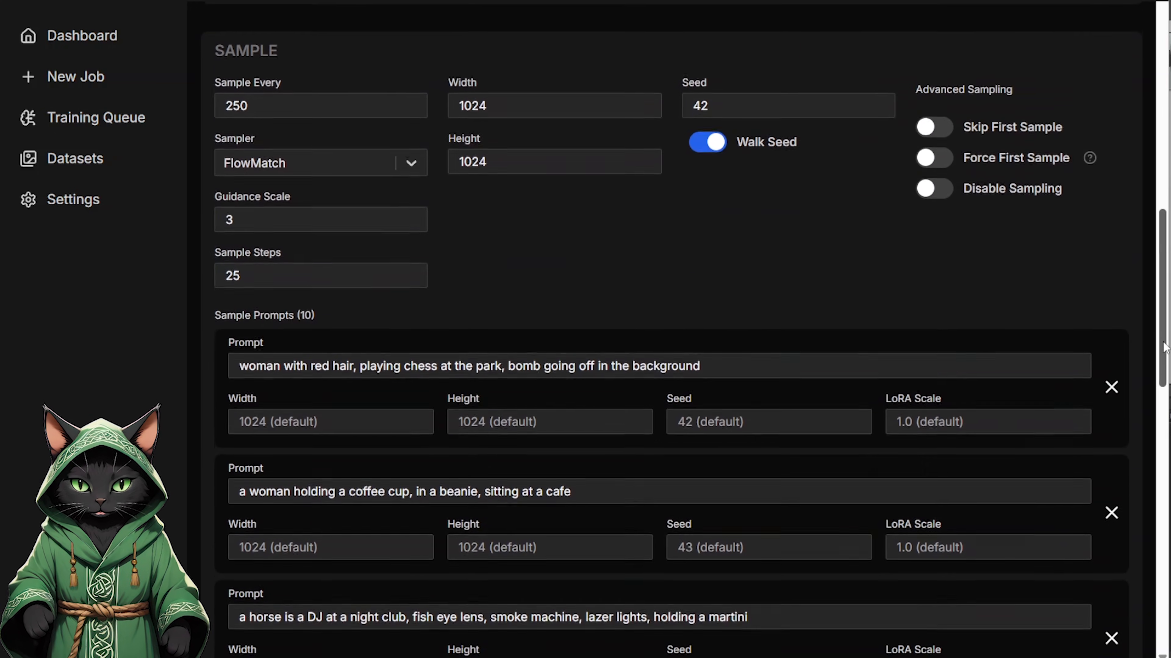
click(1111, 363)
click(1111, 363)
click(1111, 363)
click(1111, 363)
click(1112, 364)
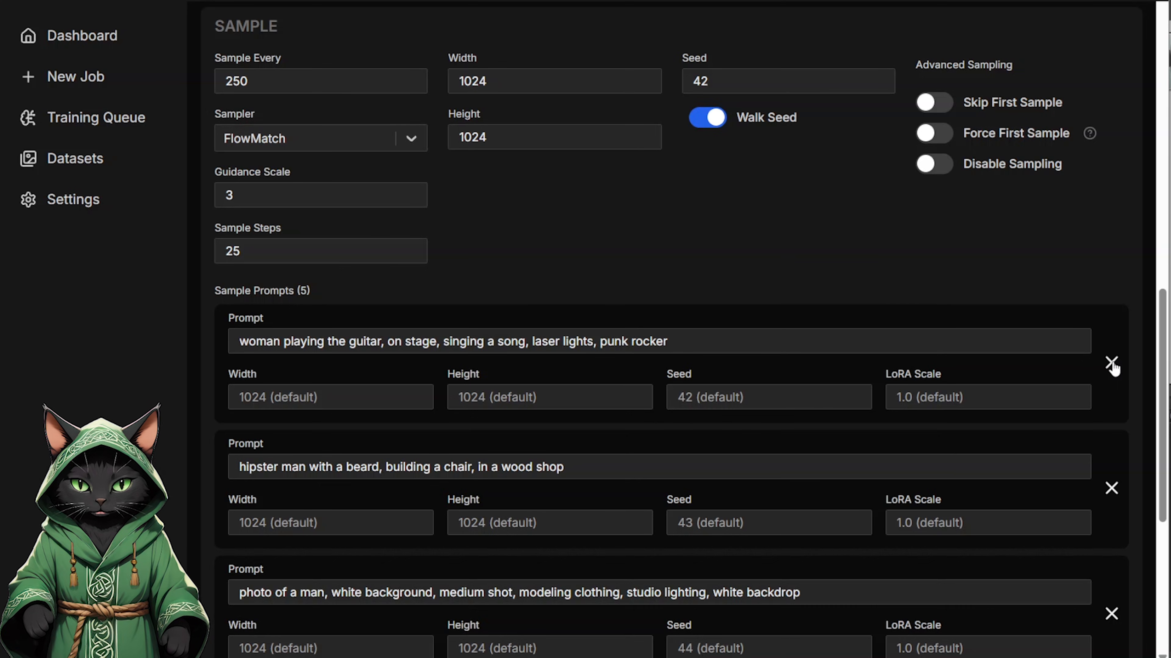
click(1111, 364)
click(1111, 364)
click(1111, 363)
click(1111, 364)
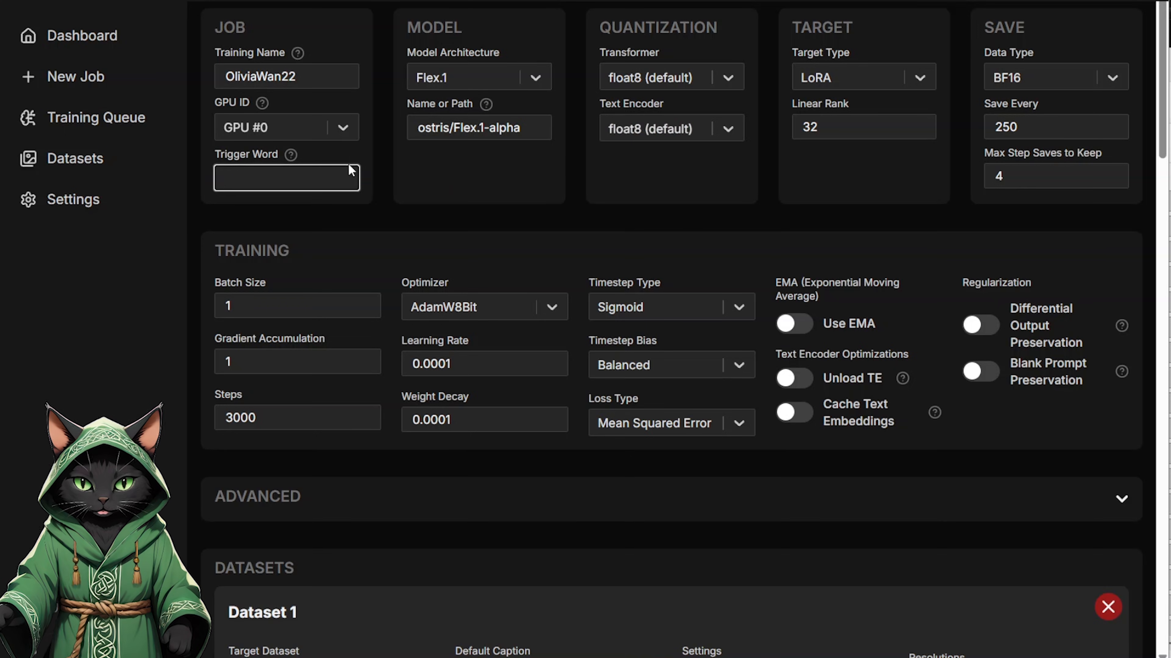
Step: In the OliviaWan22 job, enter the trigger word olivia1 and set the model architecture to Wan 2.2 (14B)
text(olivia1)
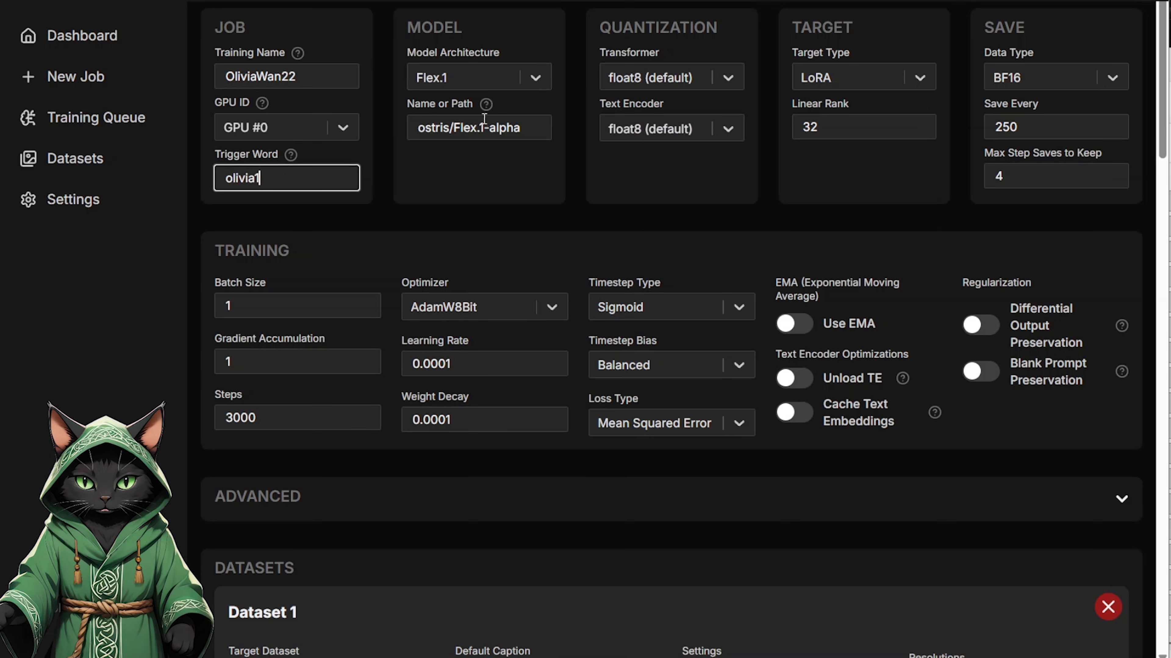
click(534, 74)
drag(543, 124, 535, 302)
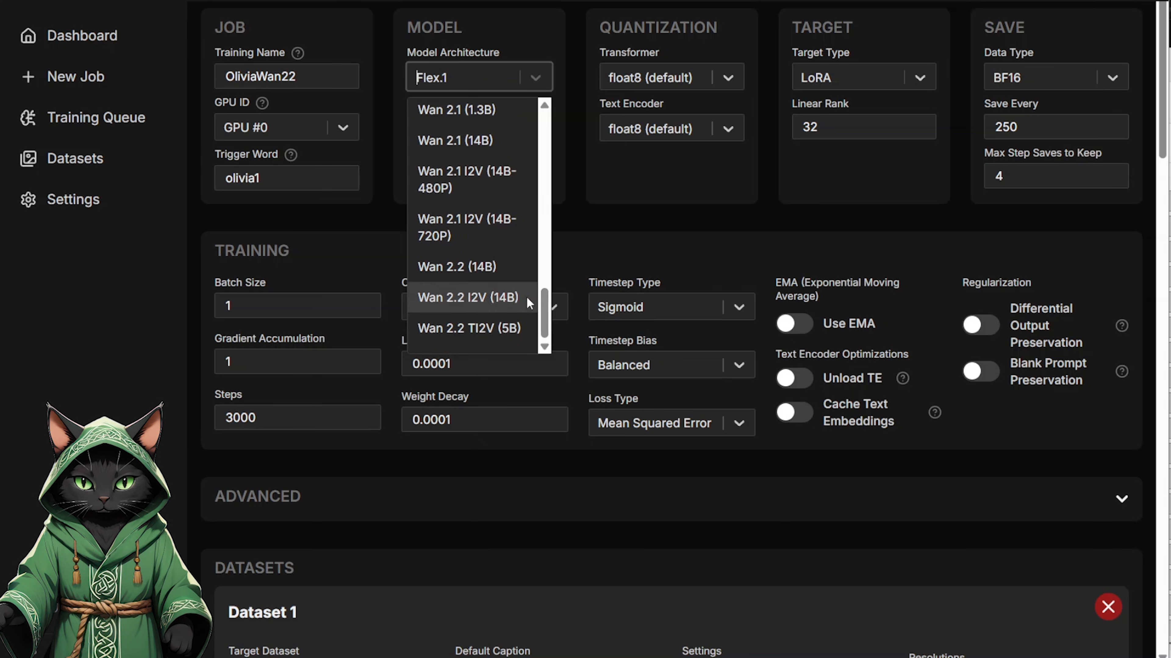
click(455, 267)
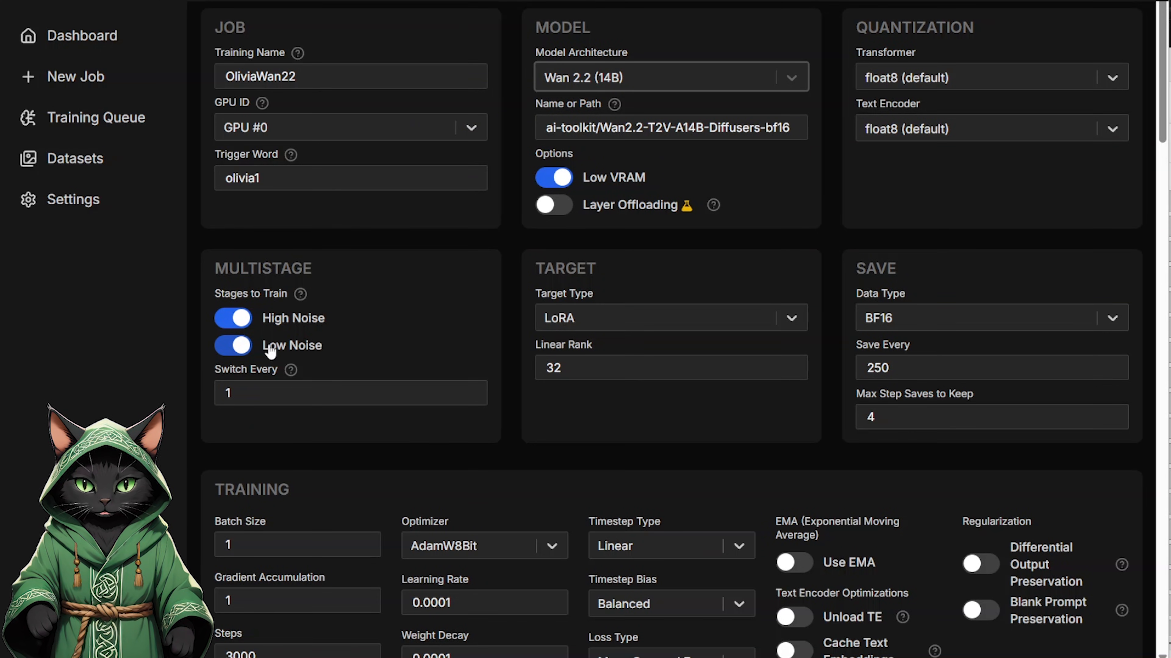
Step: Set the linear rank of the Wan 2.2 LoRA target to 44
double_click(596, 374)
text(44)
click(598, 413)
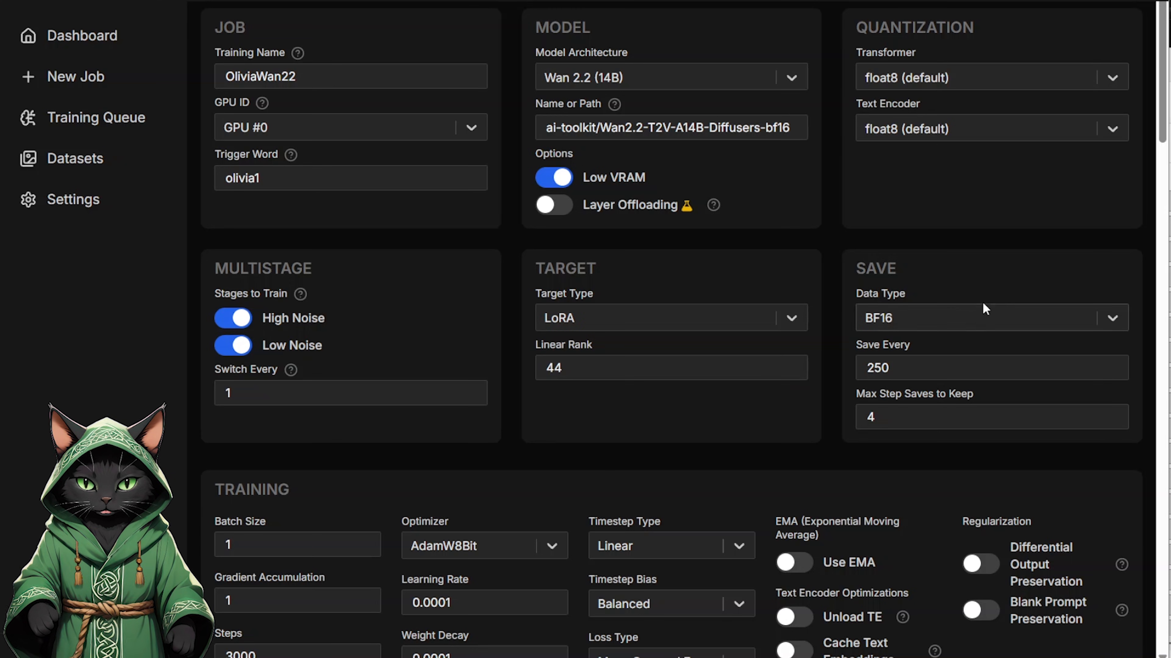
Step: Disable the 512 and 768 resolutions for Dataset 1 of the Wan 2.2 job and enable 1280
drag(1161, 130, 1157, 309)
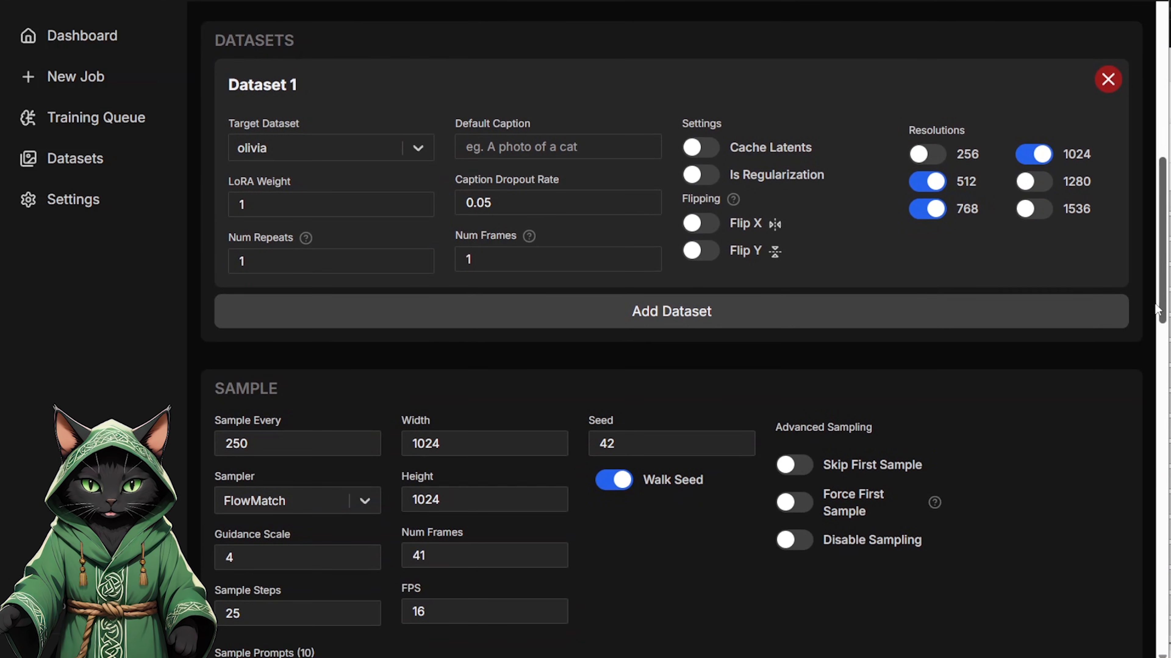
click(928, 182)
click(926, 209)
click(1035, 184)
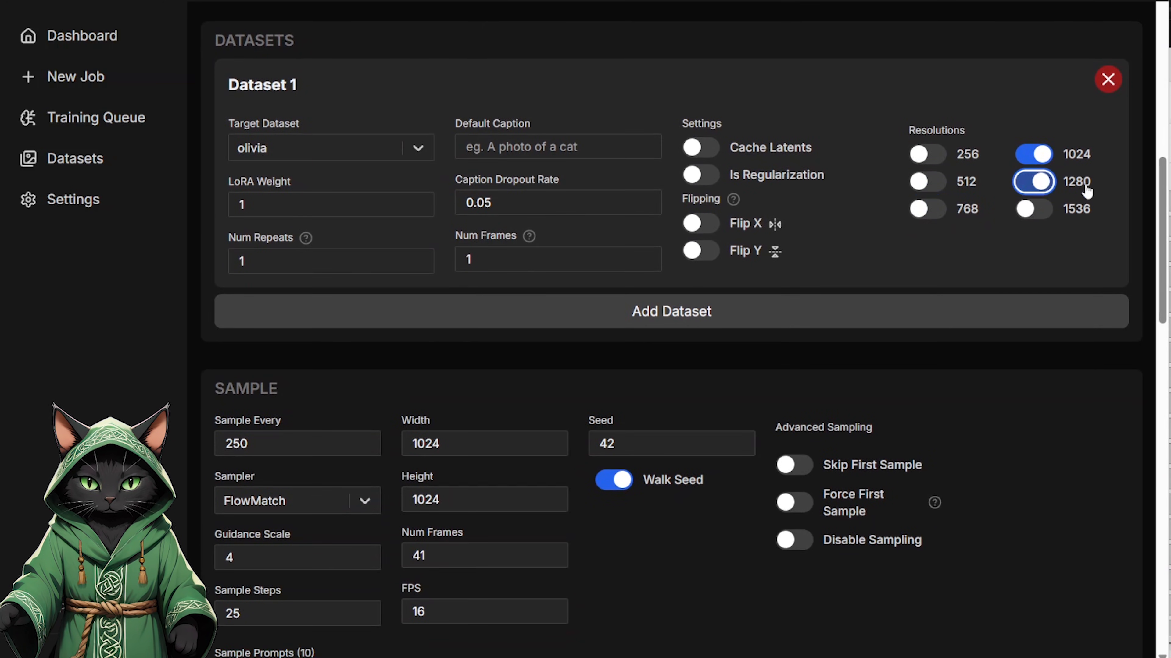
Step: Configure the job's sampling with 1 frame and 1 FPS, and enable Skip First Sample
scroll(505, 241, down, 6)
click(466, 270)
double_click(466, 273)
text(1)
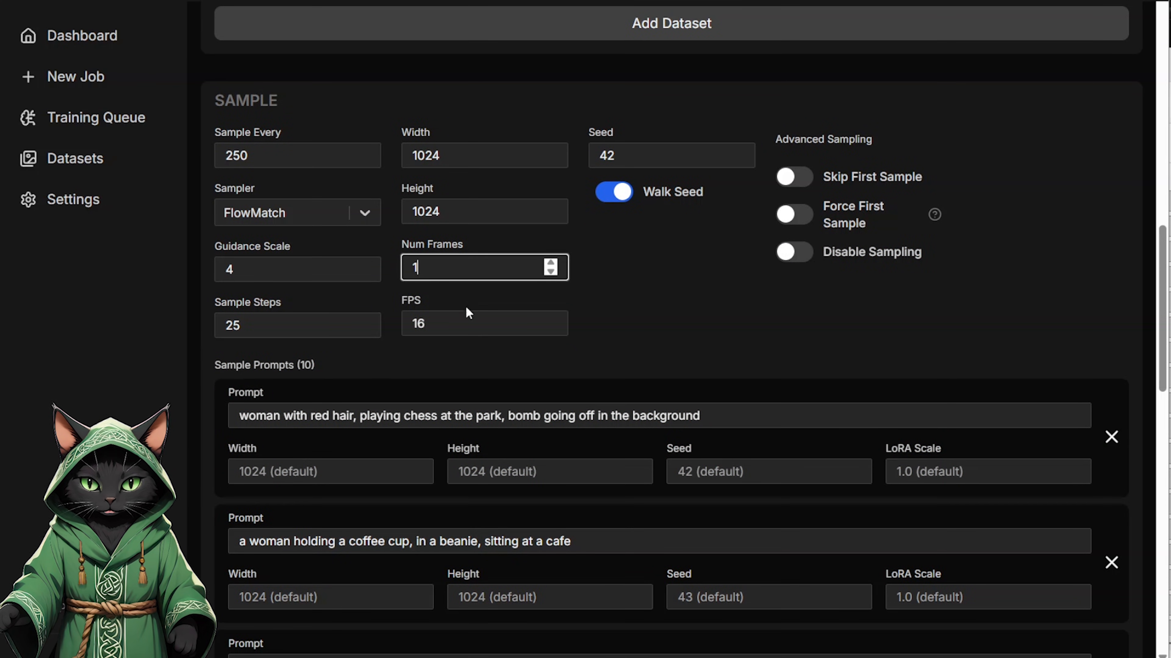
click(467, 319)
double_click(463, 333)
text(1)
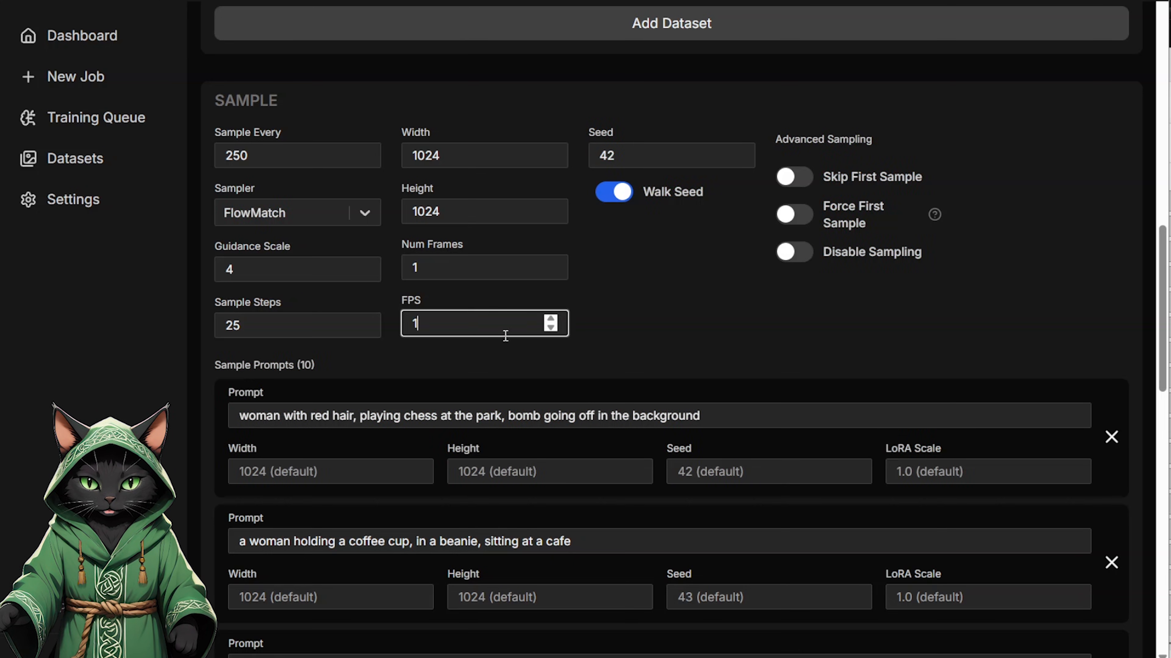
click(648, 296)
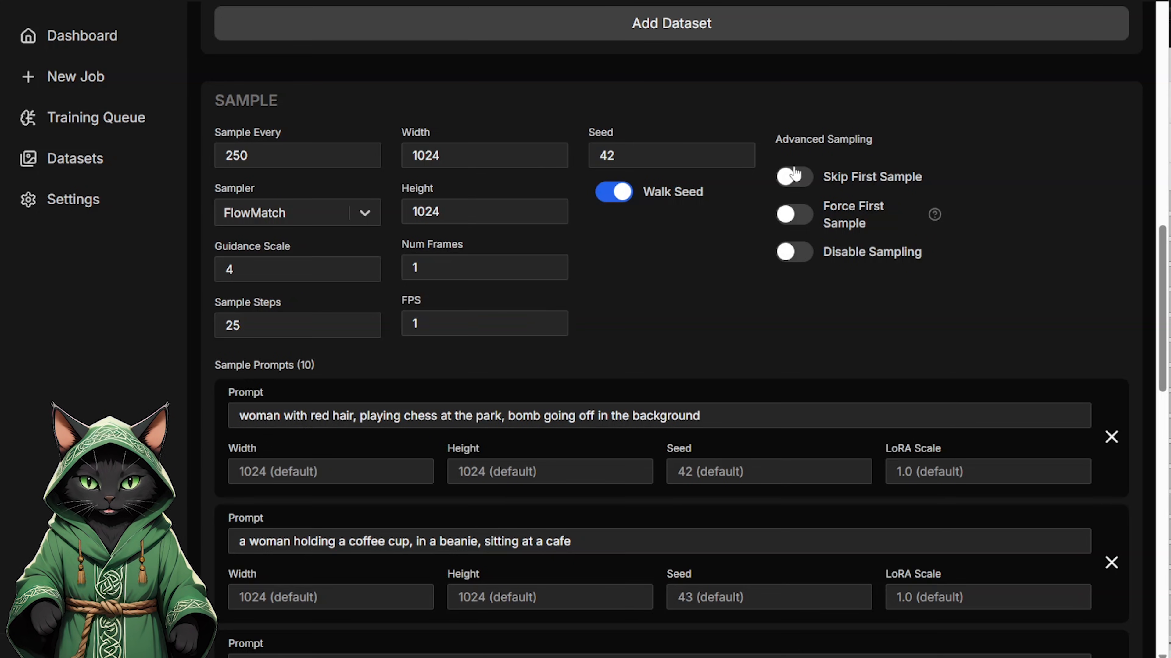
click(794, 177)
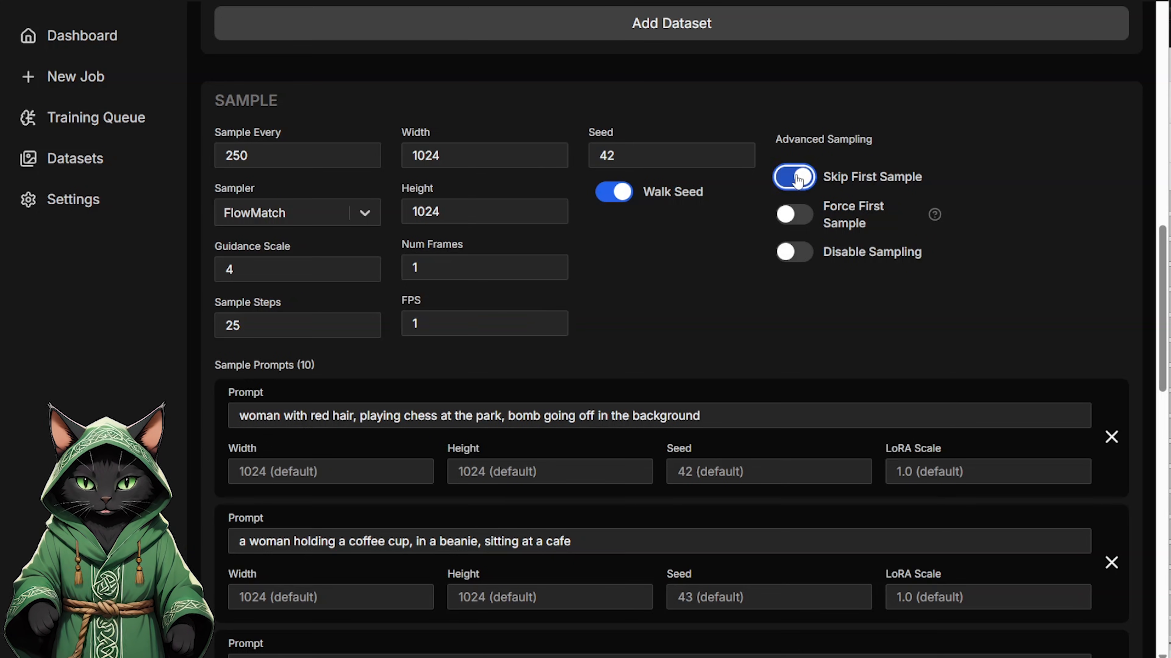
Step: Reduce the sample prompts to a single olivia1 prompt of a young woman standing in a studio, and create the OliviaWan22 job
click(1111, 438)
click(1111, 438)
click(1111, 438)
click(1111, 438)
click(1111, 438)
click(1111, 438)
click(1111, 438)
click(1111, 438)
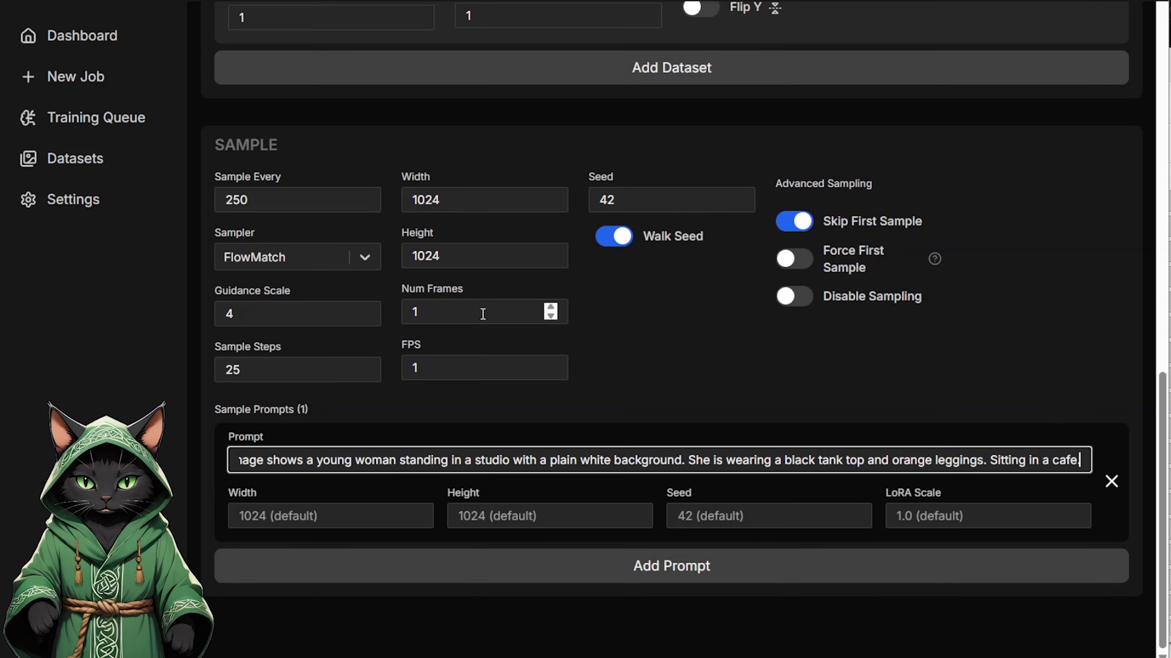
click(482, 314)
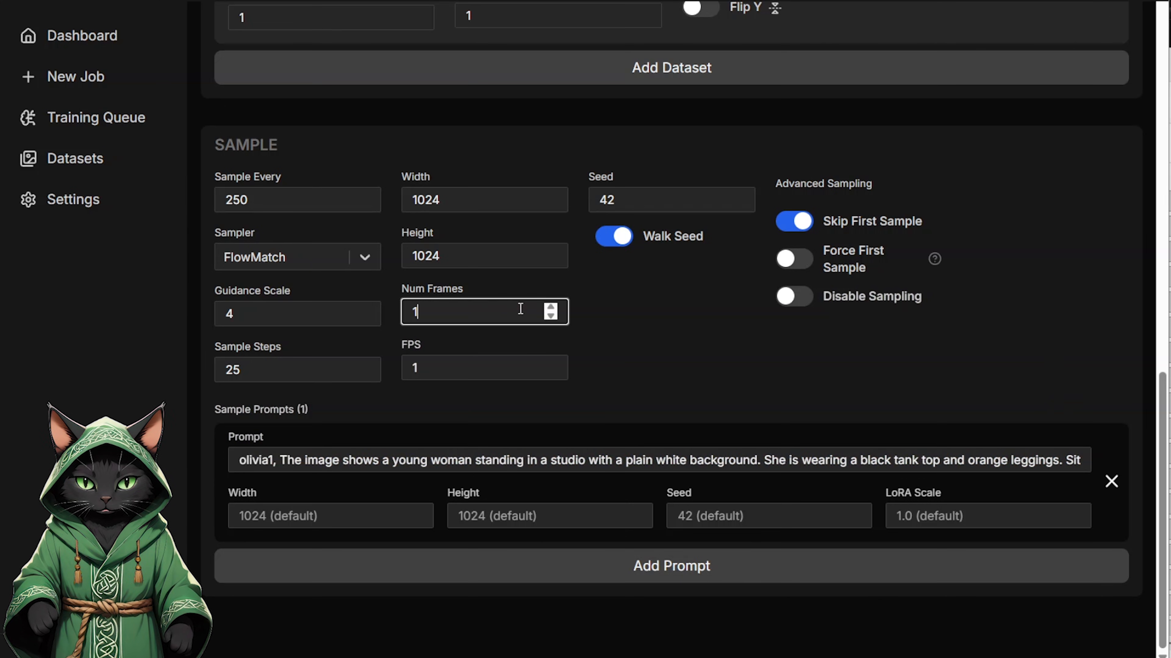
click(476, 367)
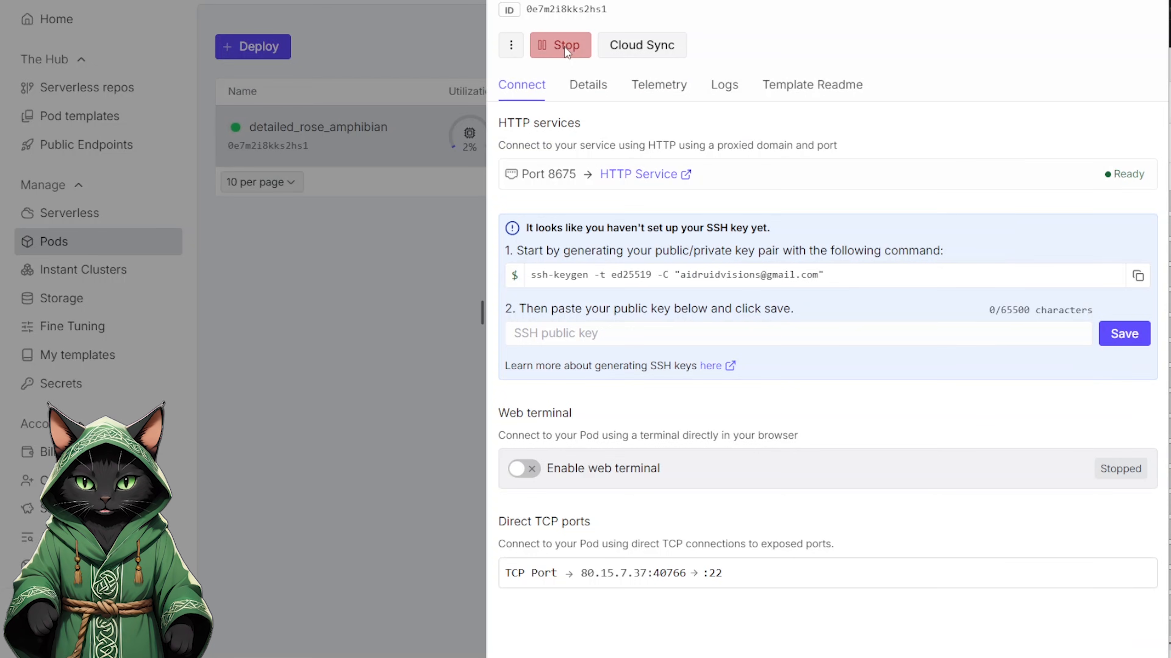
Step: Switch to RunPod, stop the RTX 5090 pod and terminate it
click(566, 46)
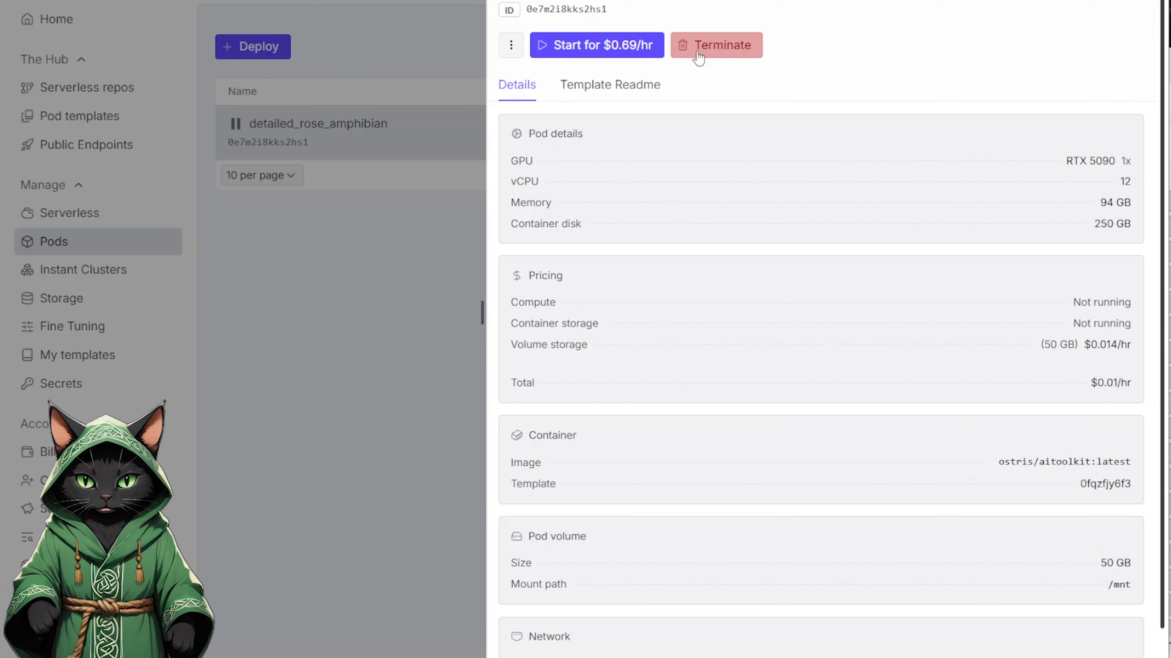
click(733, 52)
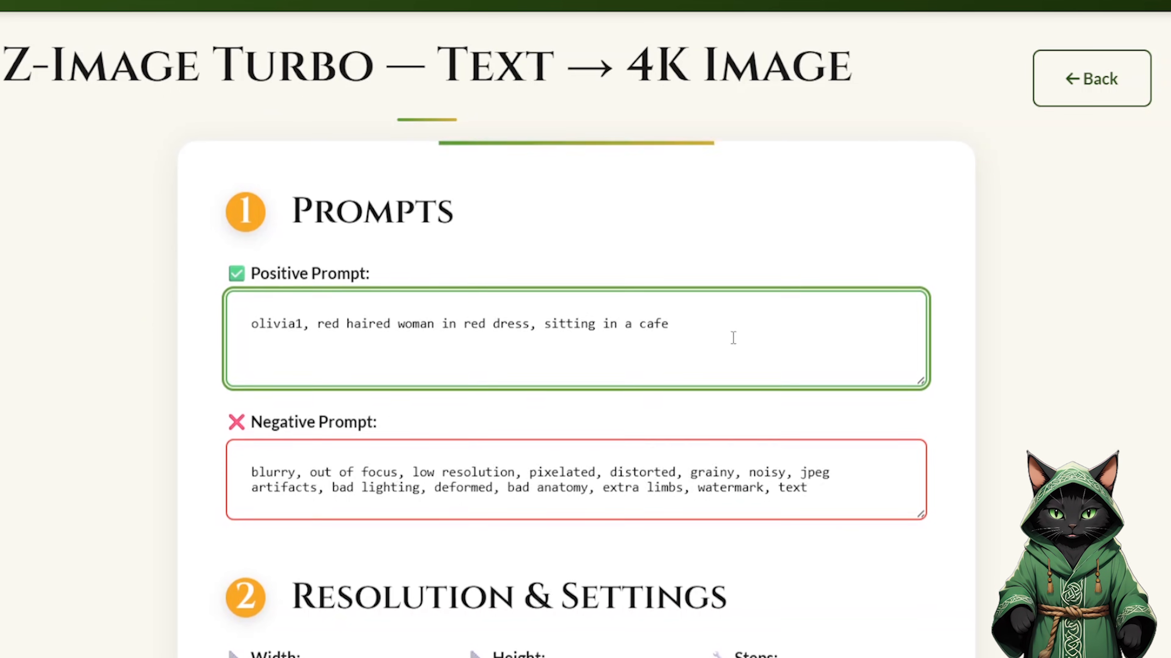
Step: Switch to the Z-Image Turbo generator and examine its prompts, the OliviaZImage.safetensors LoRA slot and the generated images
scroll(523, 320, down, 10)
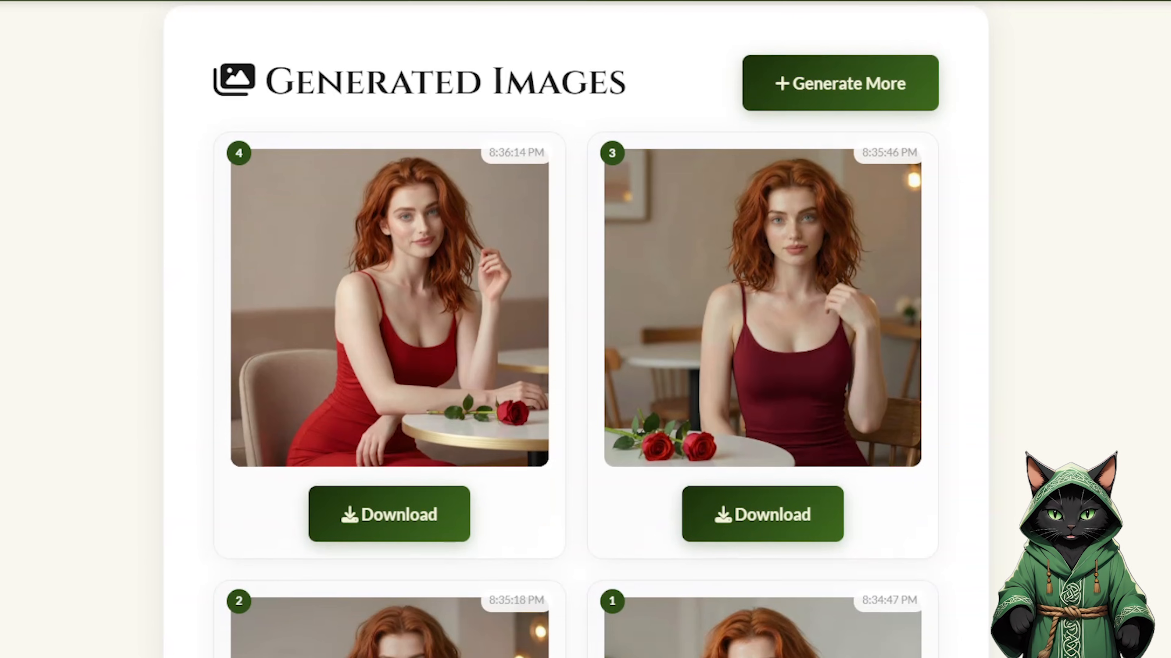
scroll(576, 329, down, 5)
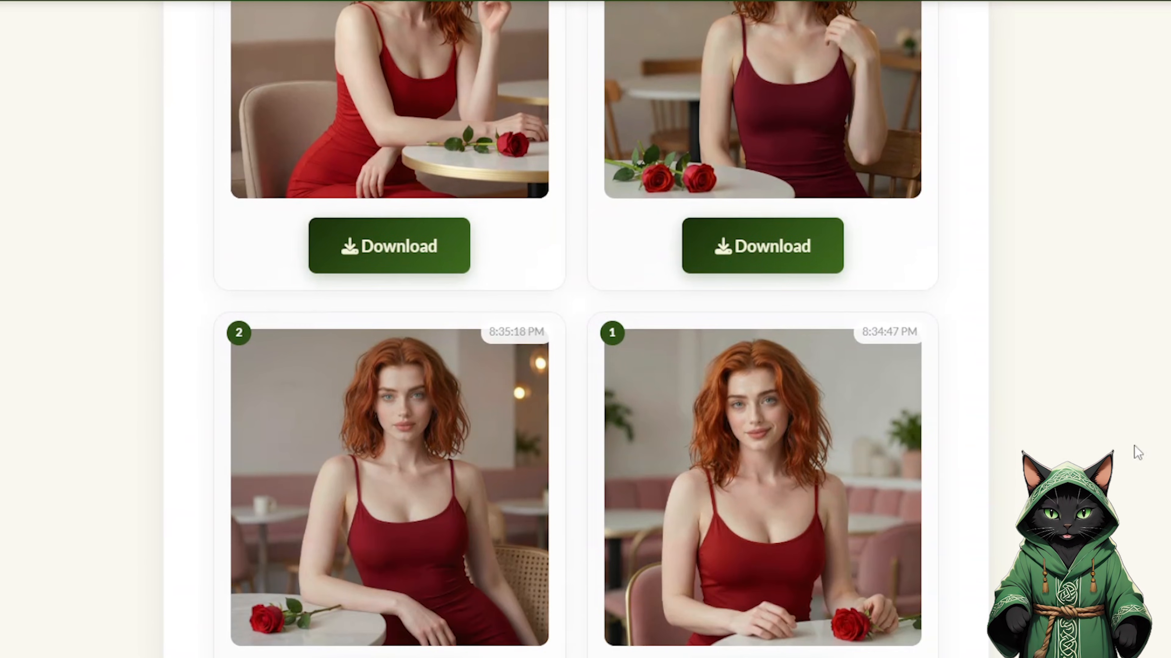
scroll(576, 329, up, 3)
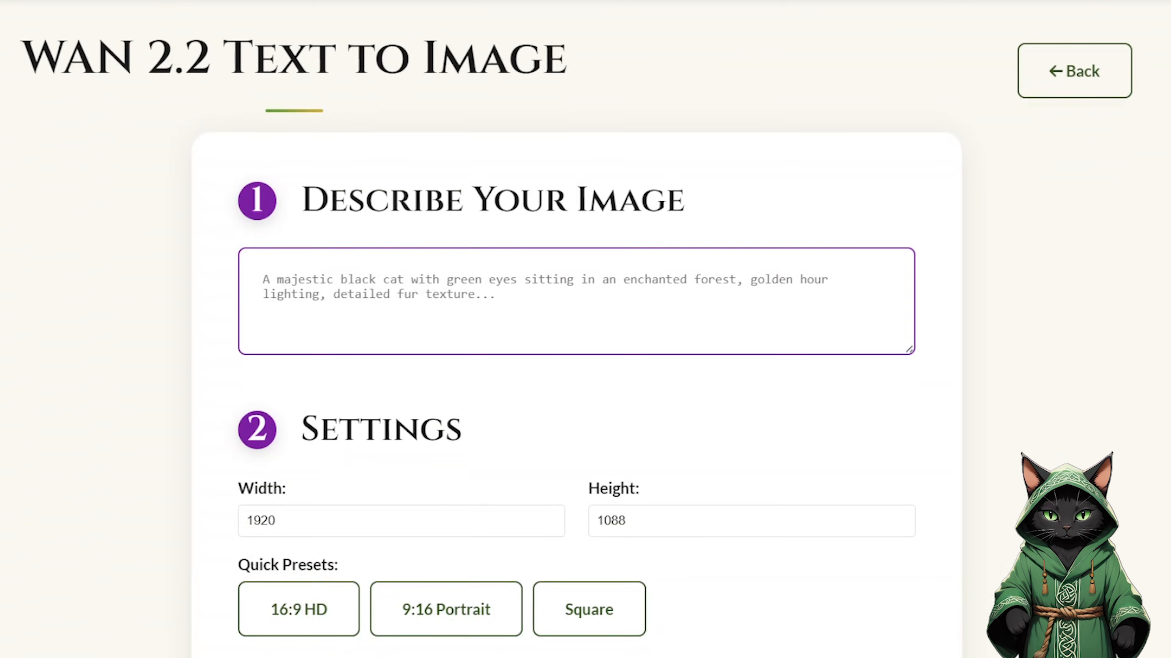
Step: In WAN 2.2 Text to Image, enter the prompt olivia1 and enable Custom WAN 2.2 LoRA Slot 1
click(381, 265)
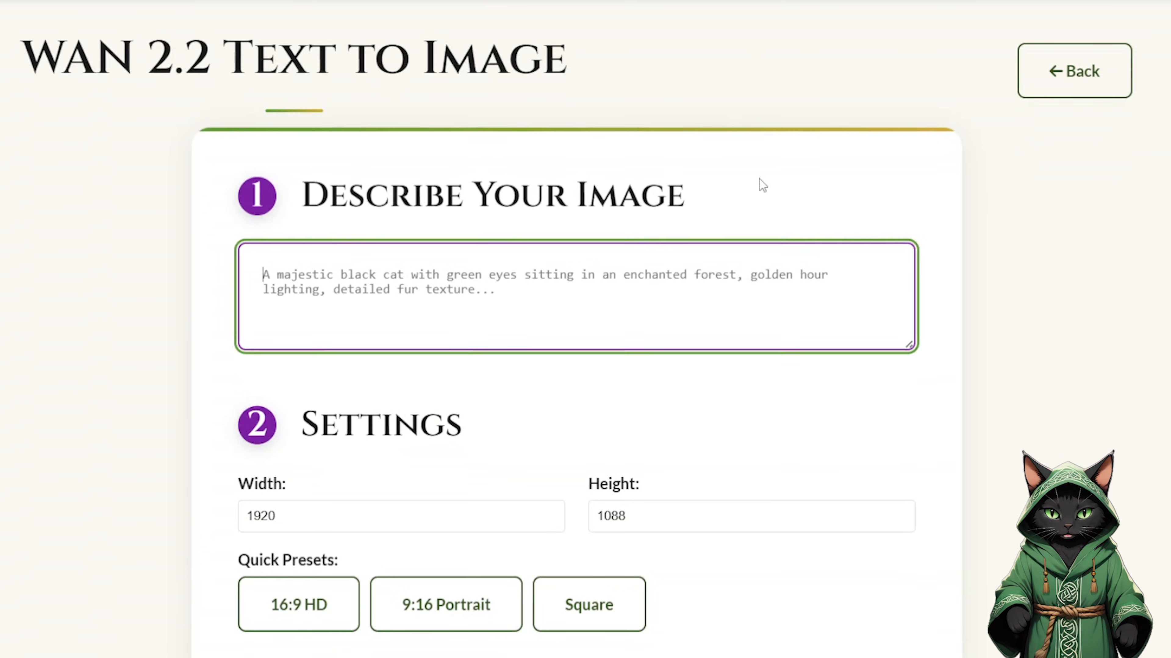
text(olivia1)
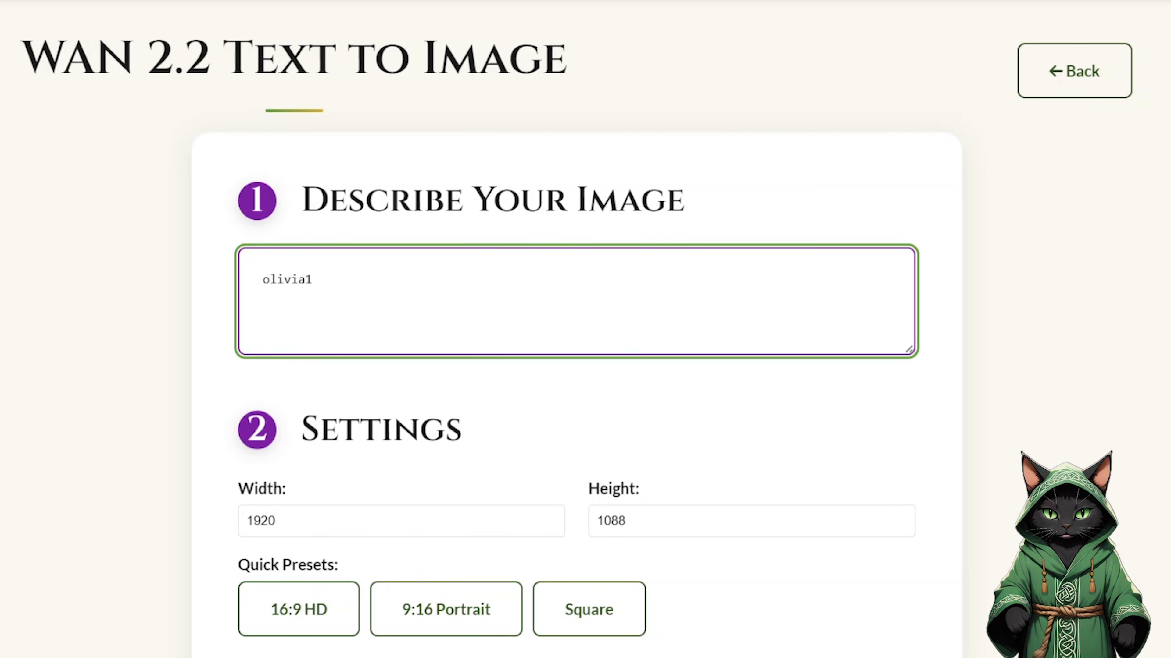
scroll(837, 331, down, 10)
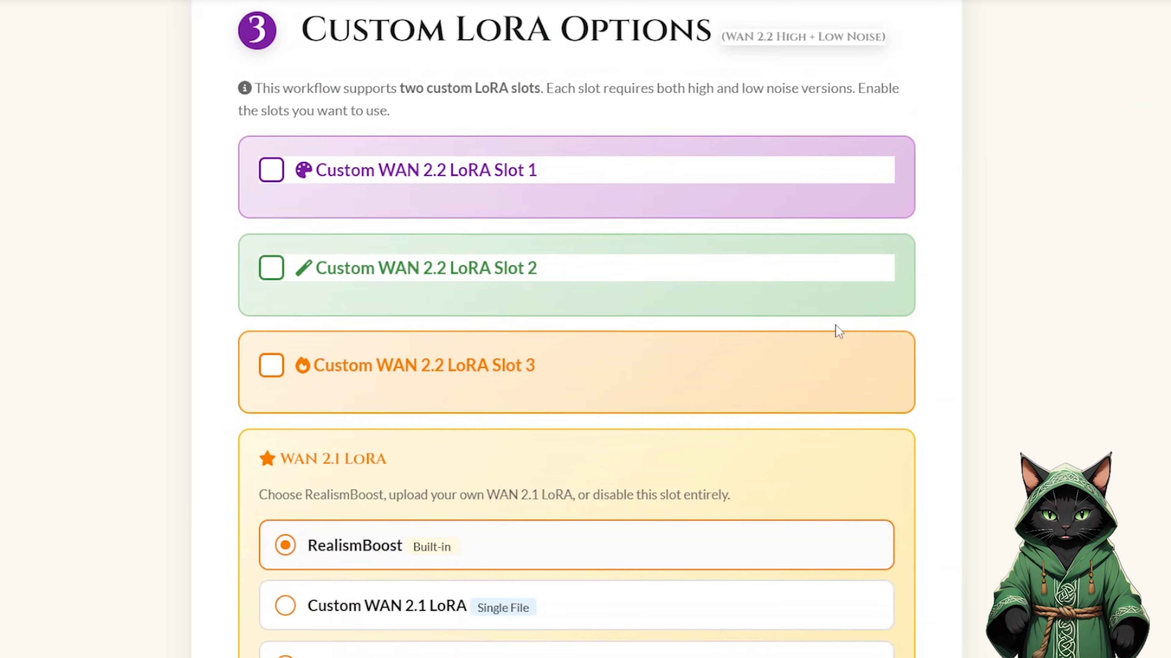
click(271, 165)
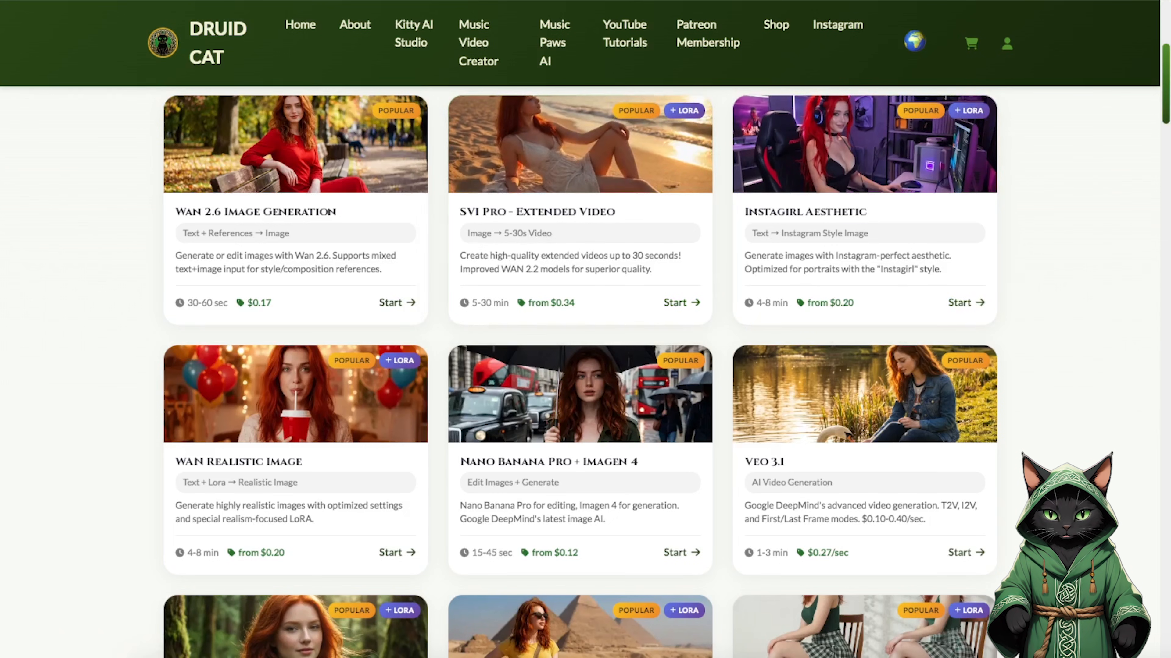
drag(1168, 106, 1169, 288)
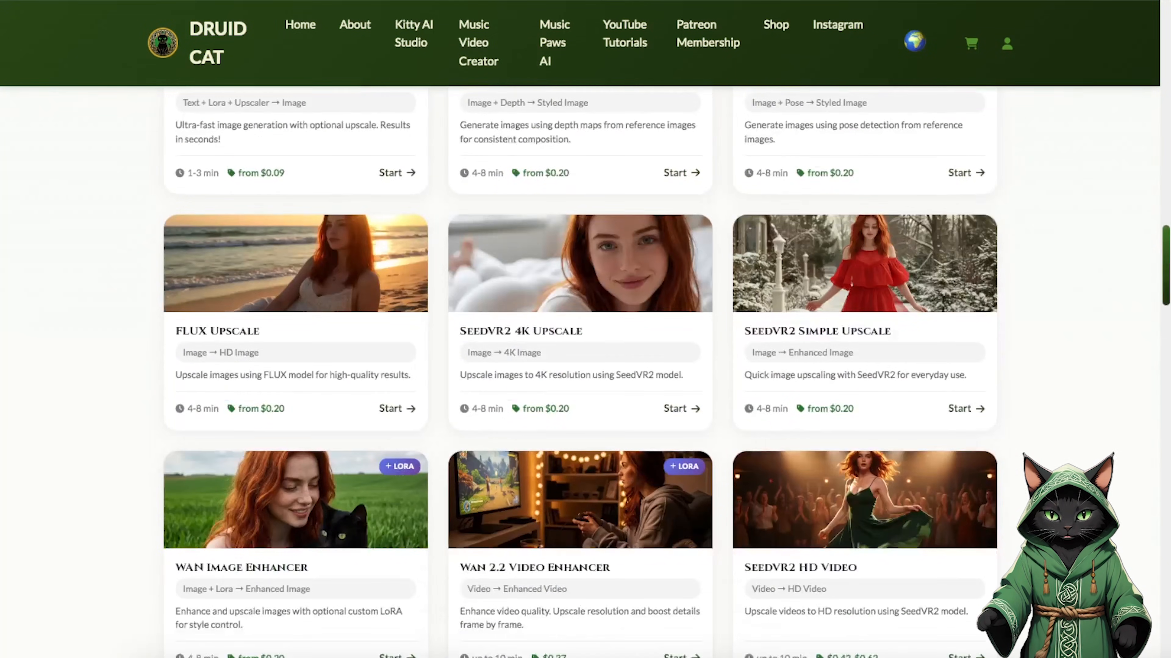